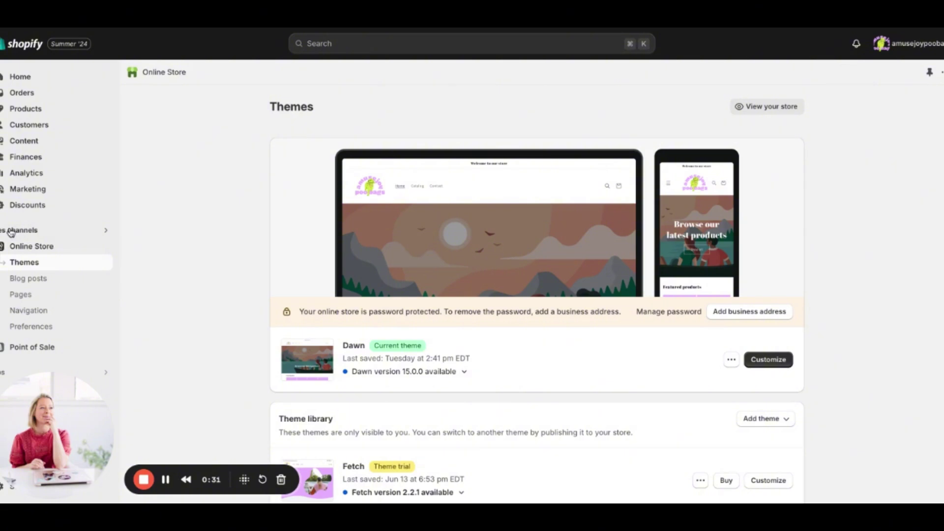
# - Create a new online store blog post titled "whatever sample"
pyautogui.click(28, 279)
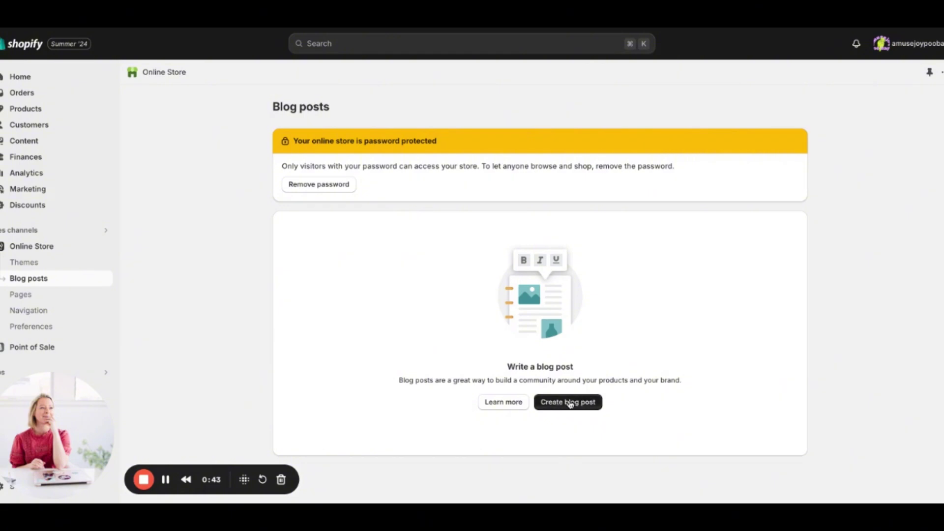
pyautogui.click(570, 403)
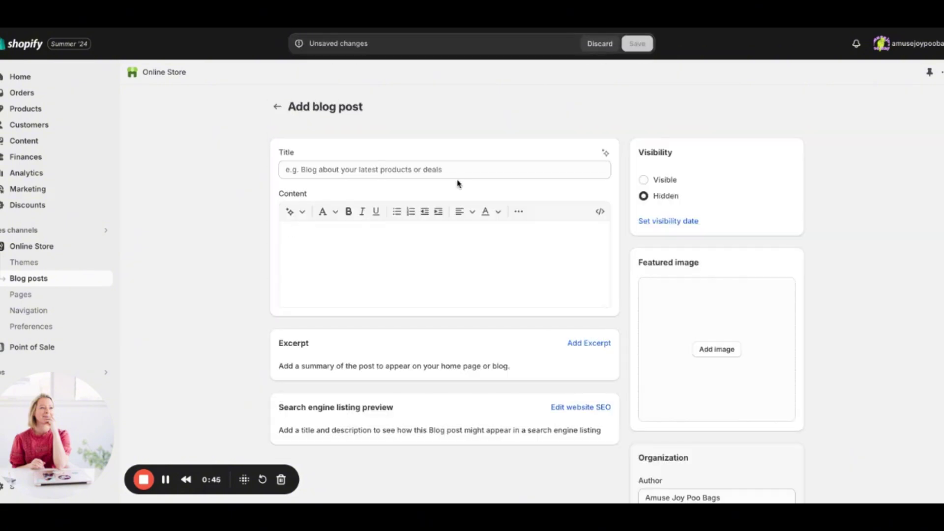
pyautogui.click(308, 168)
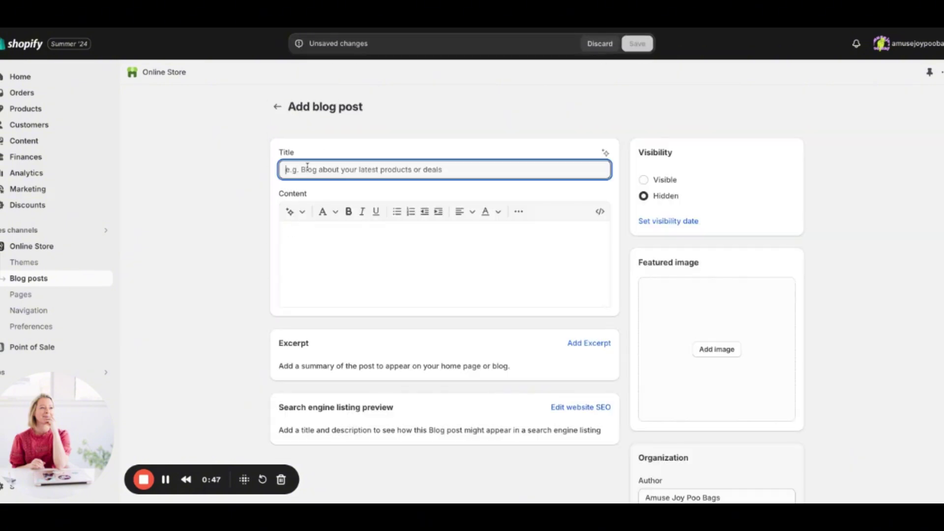
pyautogui.write('whateve')
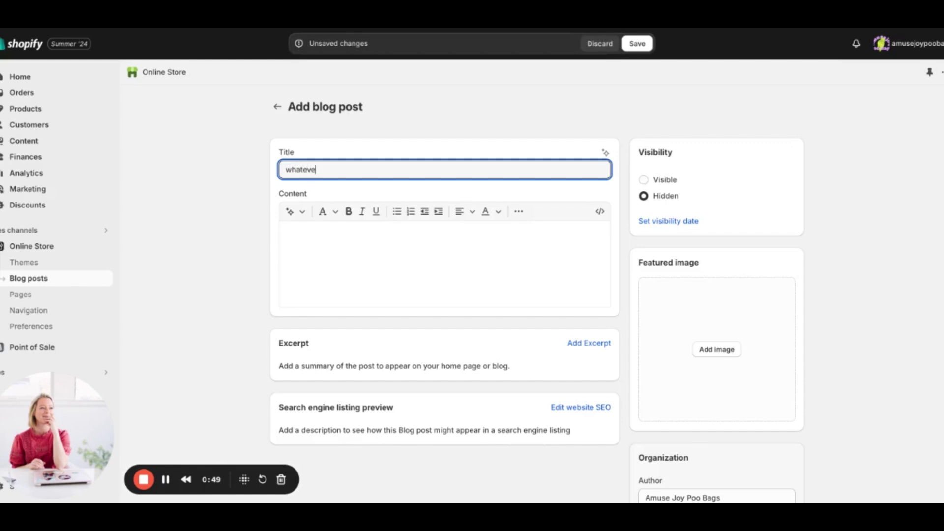
pyautogui.write('r sample')
# - Enter "guhoijopjopjop" as the blog post's content and save the post
pyautogui.click(340, 270)
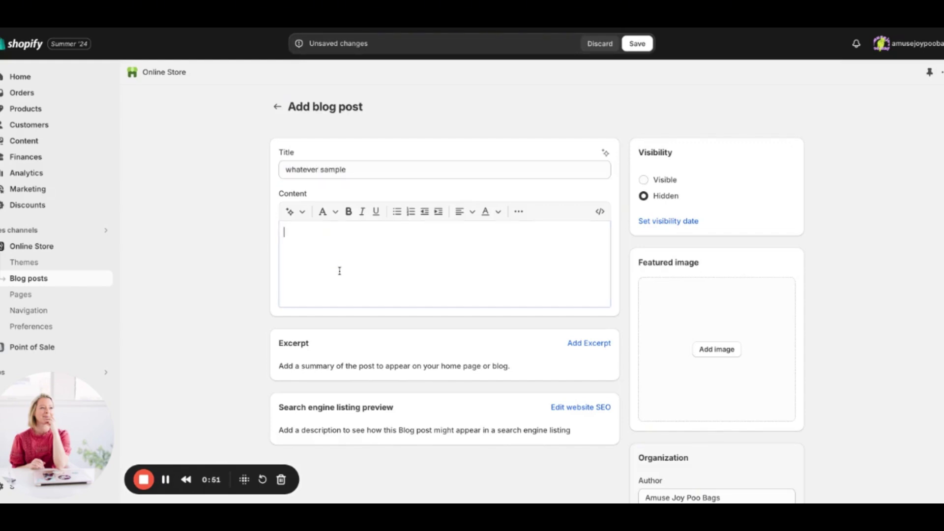
pyautogui.write('guhoijopjopjop')
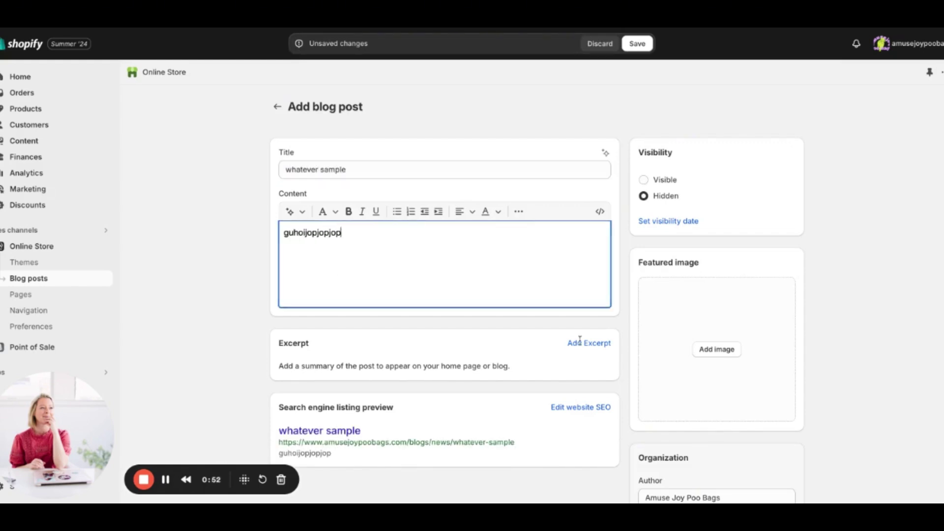
pyautogui.click(927, 291)
pyautogui.scroll(-5, 537, 295)
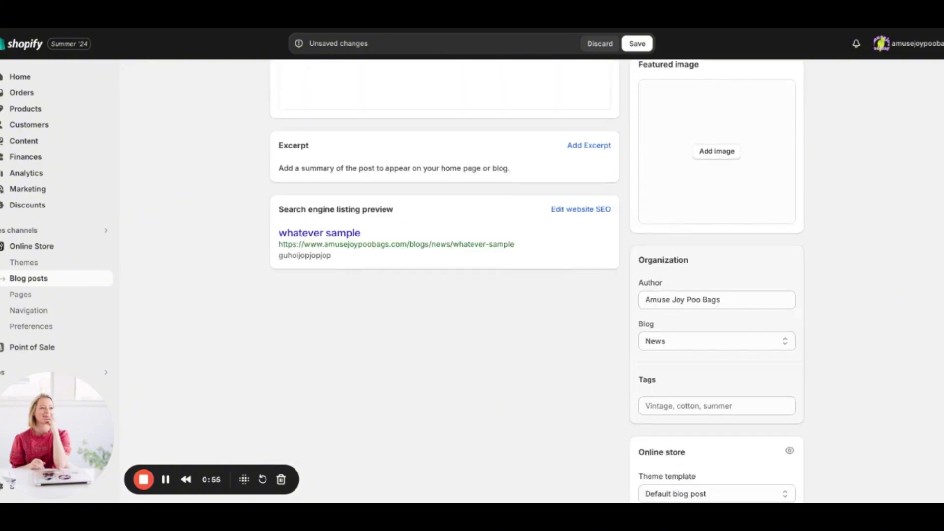
pyautogui.click(789, 486)
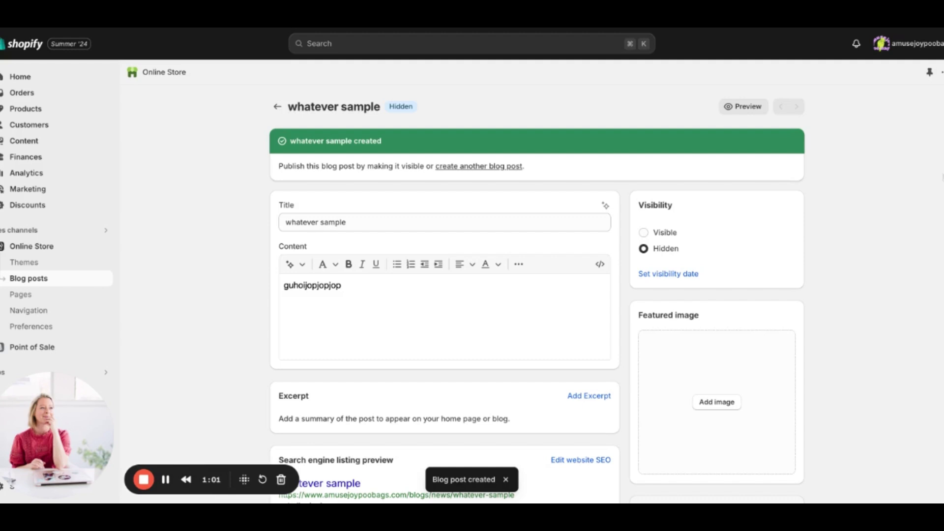
# - Assign the post to a newly created blog titled "Whatever Sample" and save the change
pyautogui.scroll(-5, 537, 296)
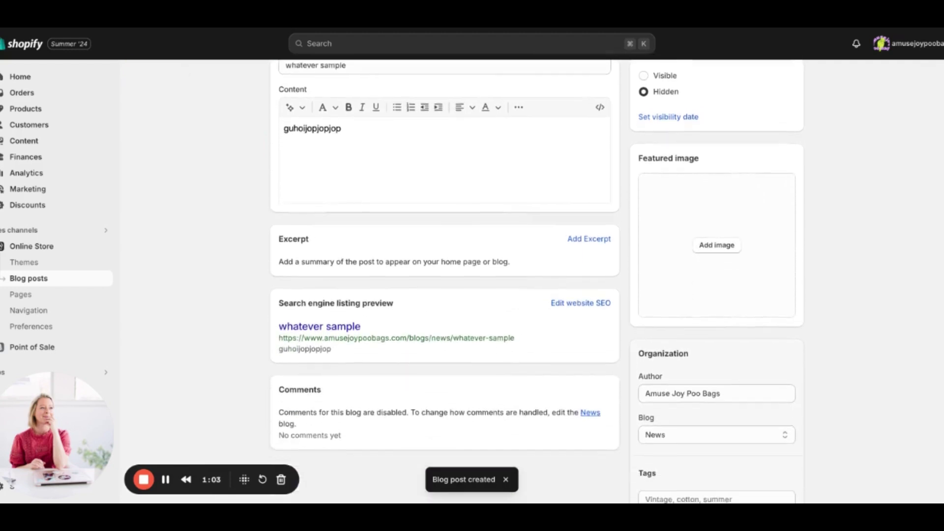
pyautogui.scroll(-2, 537, 296)
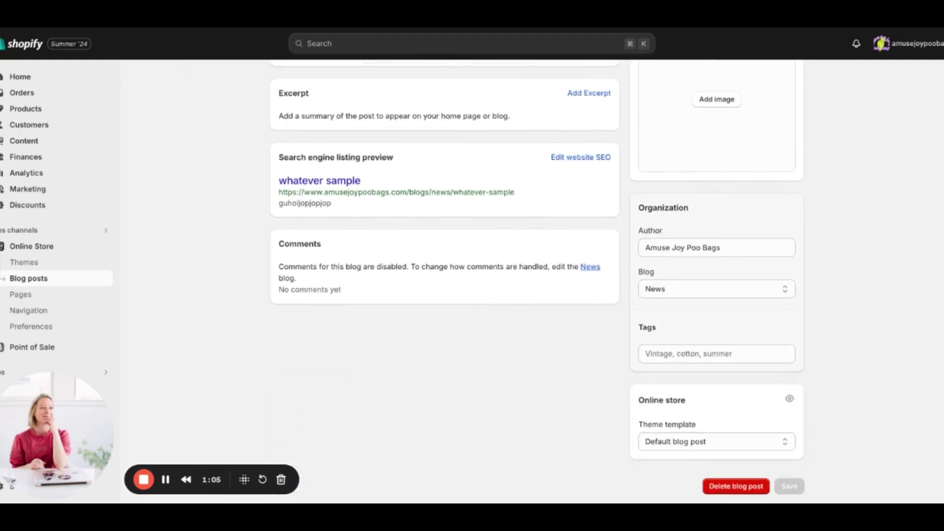
pyautogui.click(650, 294)
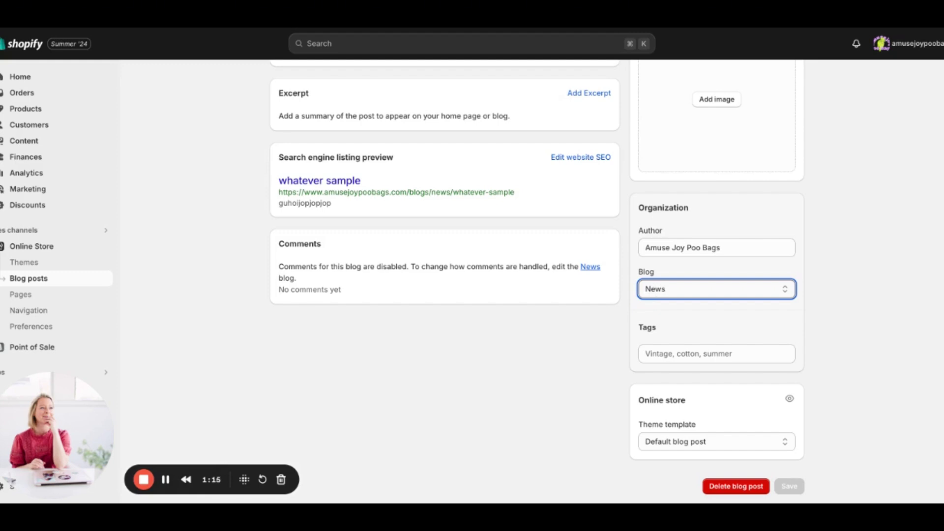
pyautogui.click(696, 316)
pyautogui.click(670, 334)
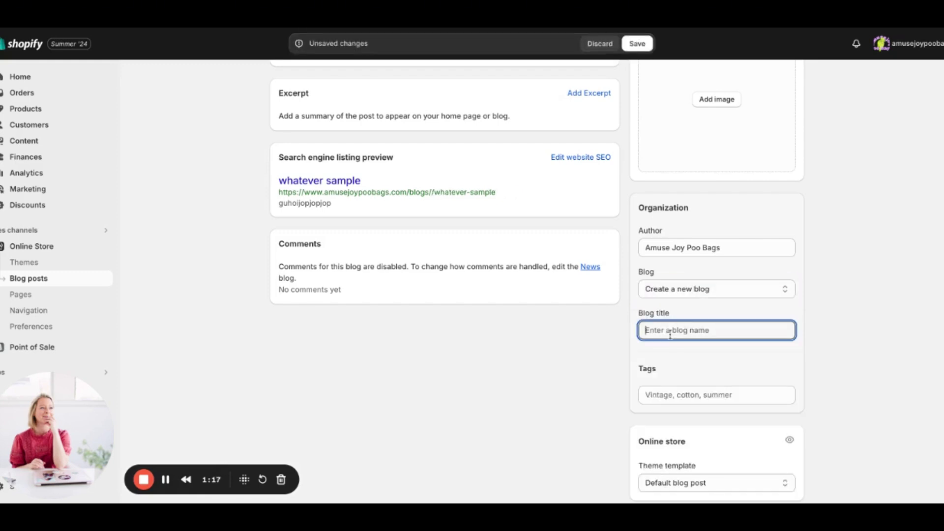
pyautogui.write('Whatever Sample')
pyautogui.click(845, 236)
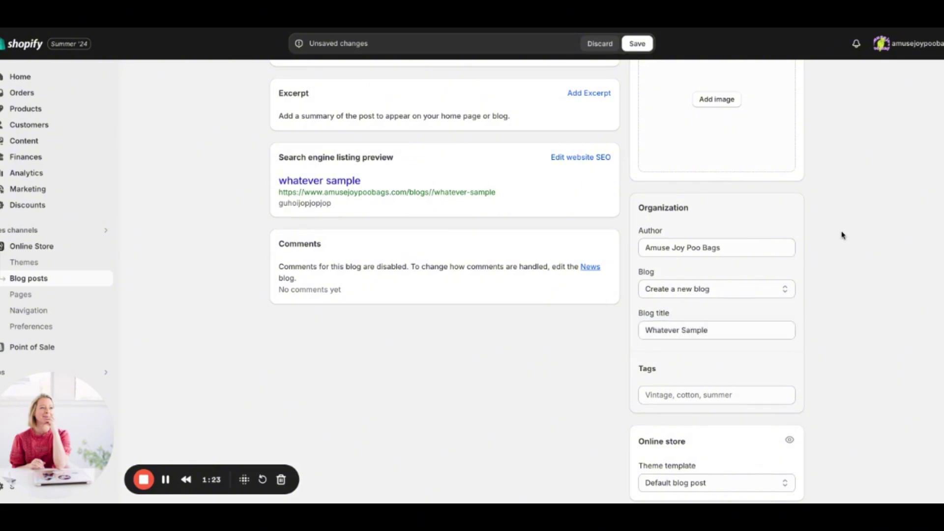
pyautogui.scroll(-1, 537, 280)
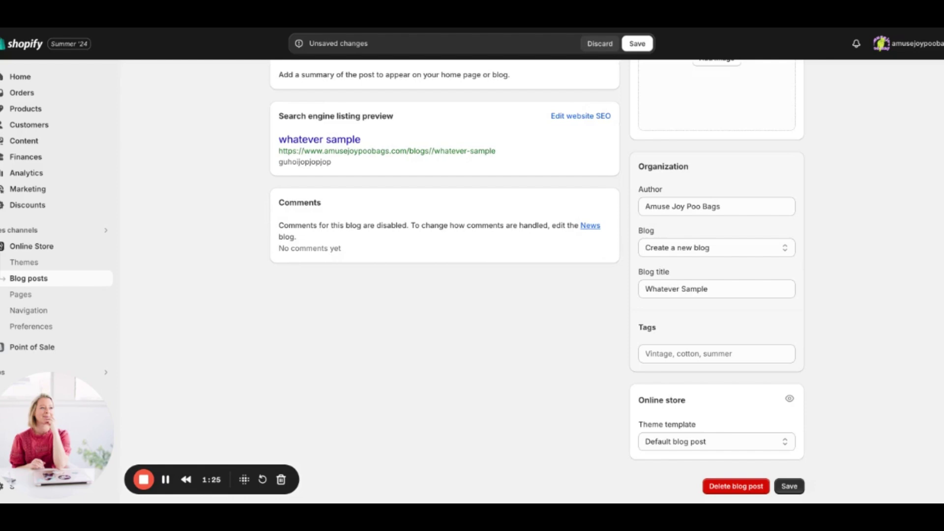
pyautogui.click(790, 486)
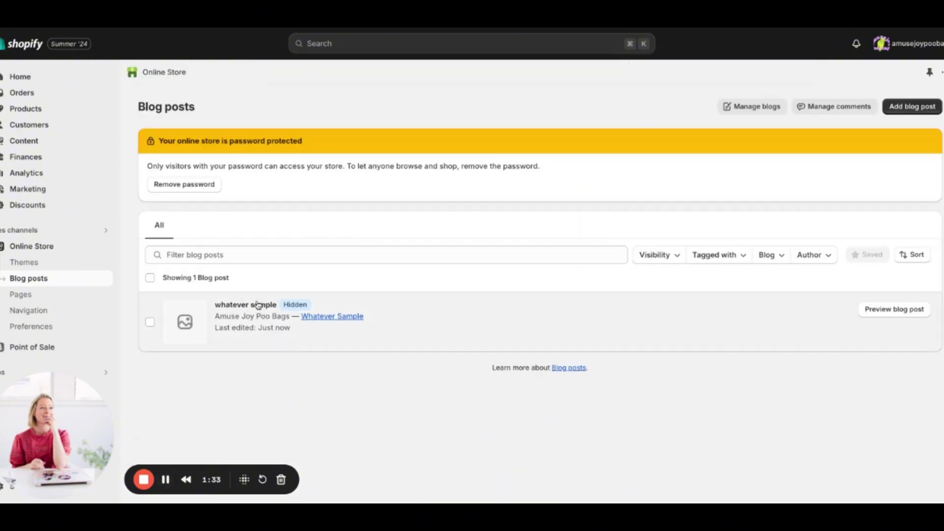
# - Reopen the "whatever sample" post to check its blog assignment and return to the list of blog posts
pyautogui.click(247, 306)
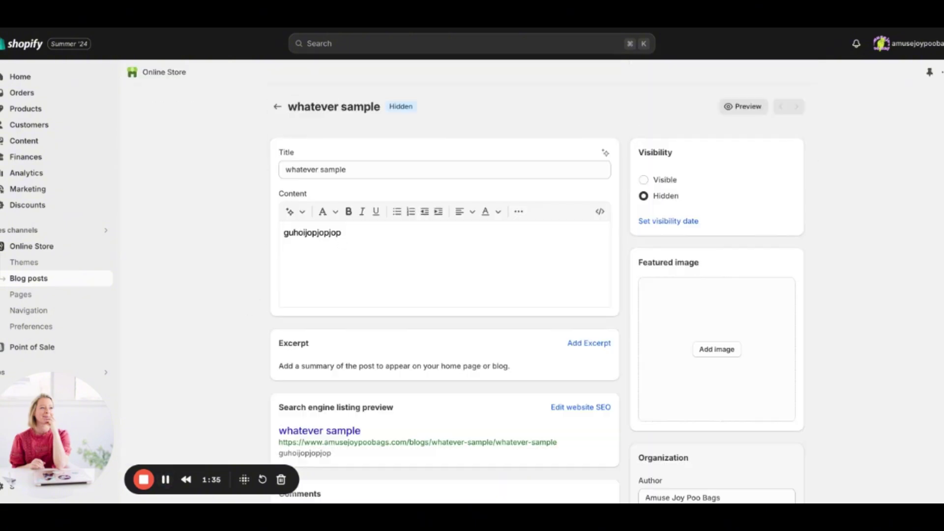
pyautogui.scroll(-5, 537, 280)
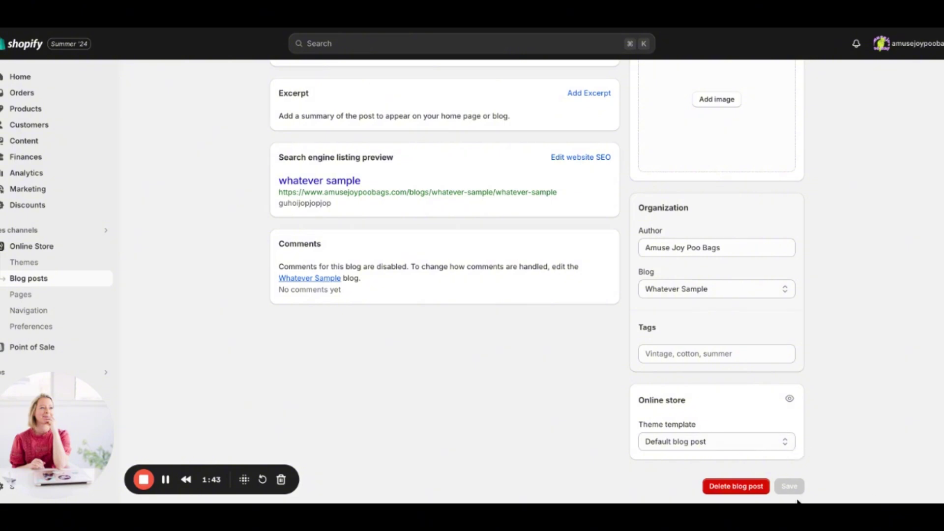
pyautogui.click(30, 279)
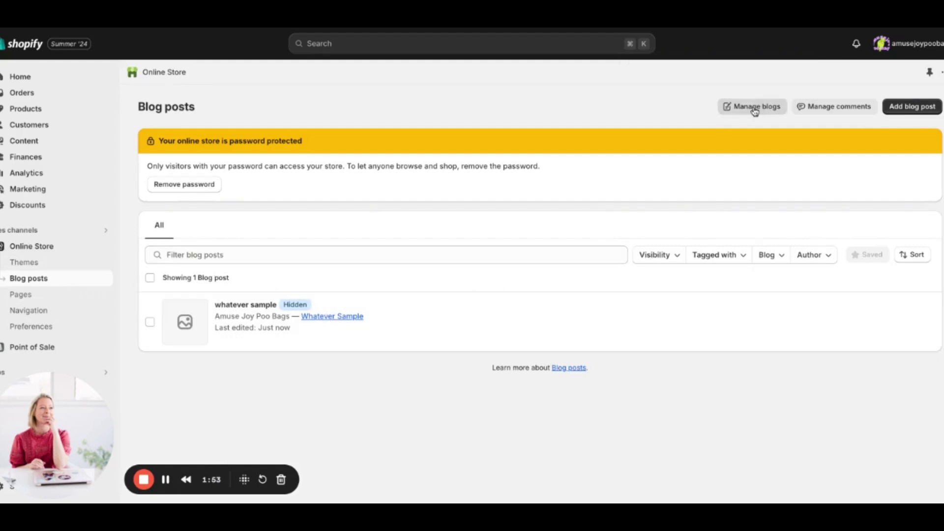
# - Open the Whatever Sample blog for editing from the blog management page
pyautogui.click(755, 109)
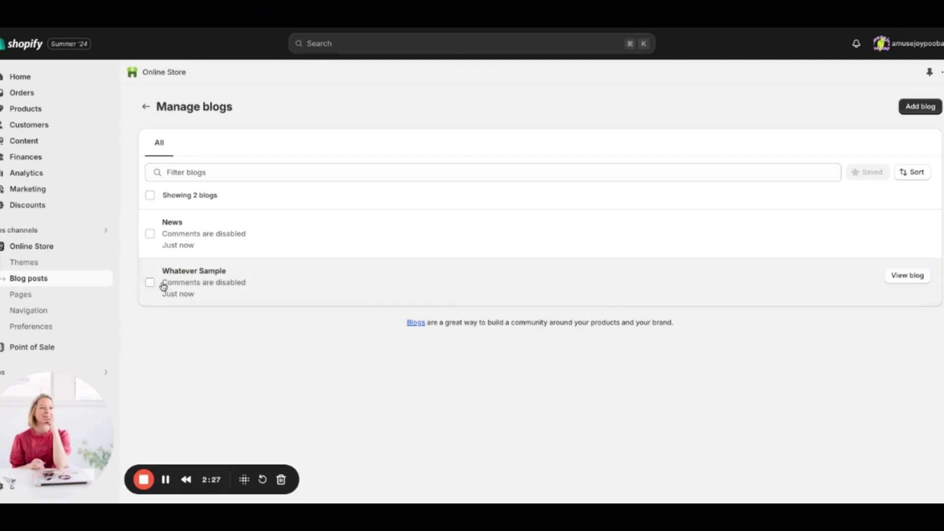
pyautogui.click(187, 282)
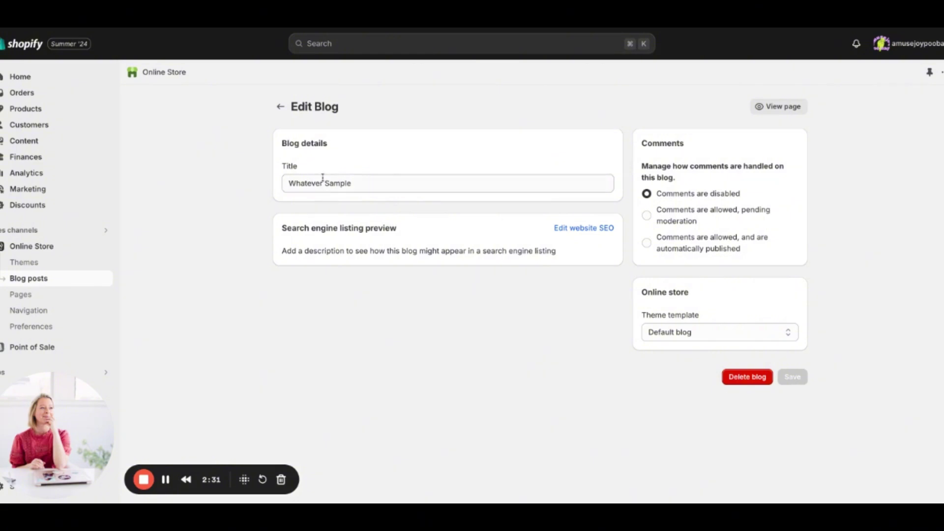
pyautogui.click(358, 185)
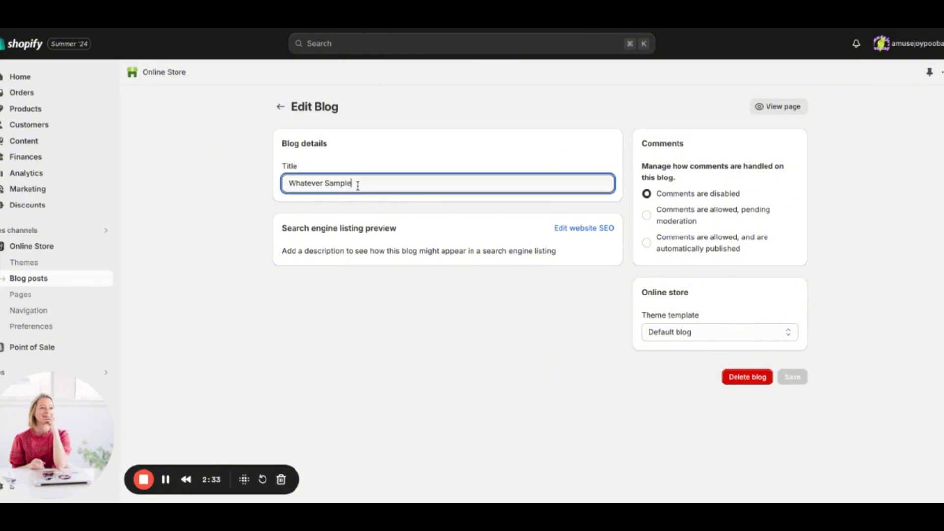
# - Set the search engine page title of the Whatever Sample blog to "Amusejoy Poo Bags Blog"
pyautogui.click(592, 230)
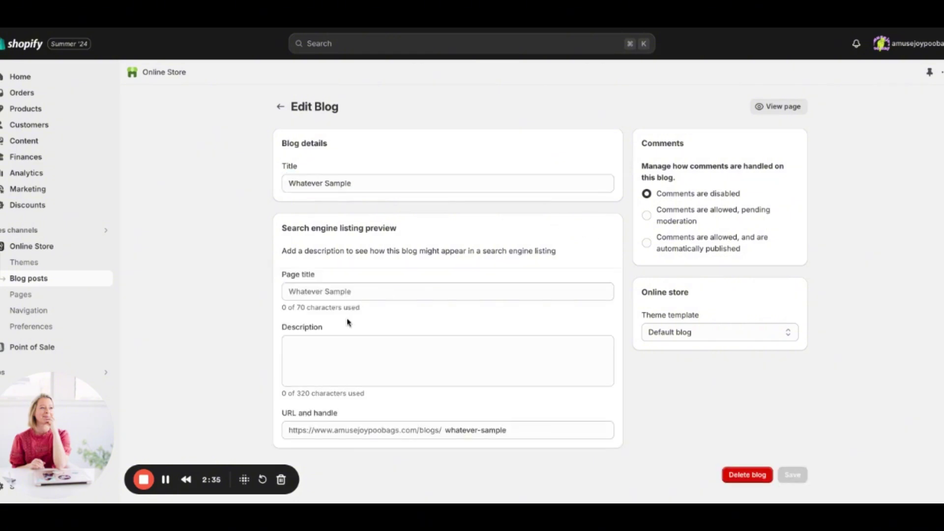
pyautogui.click(366, 293)
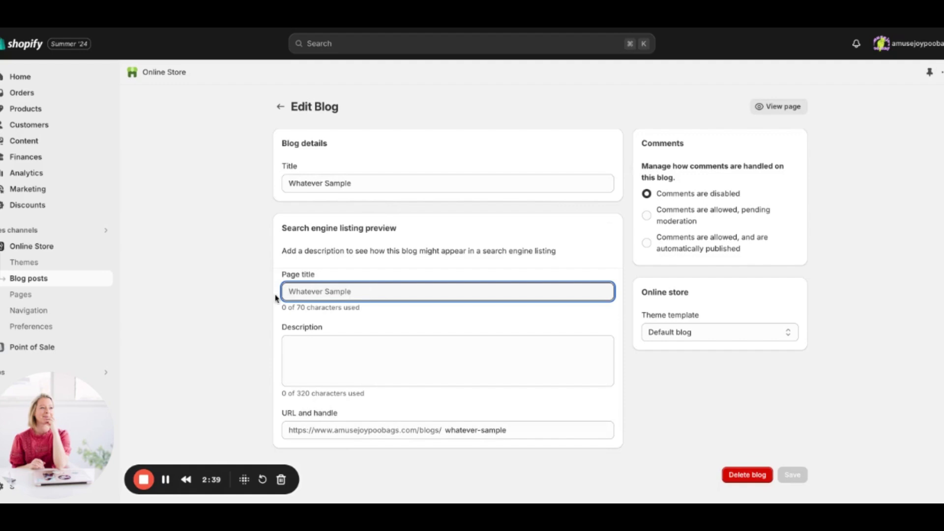
pyautogui.write('Am')
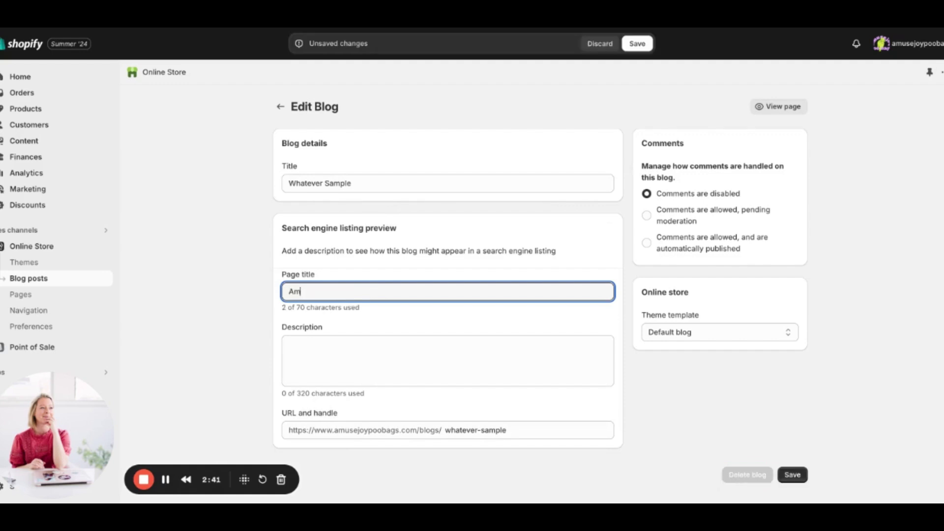
pyautogui.write('usejoy Poo Bags Blog')
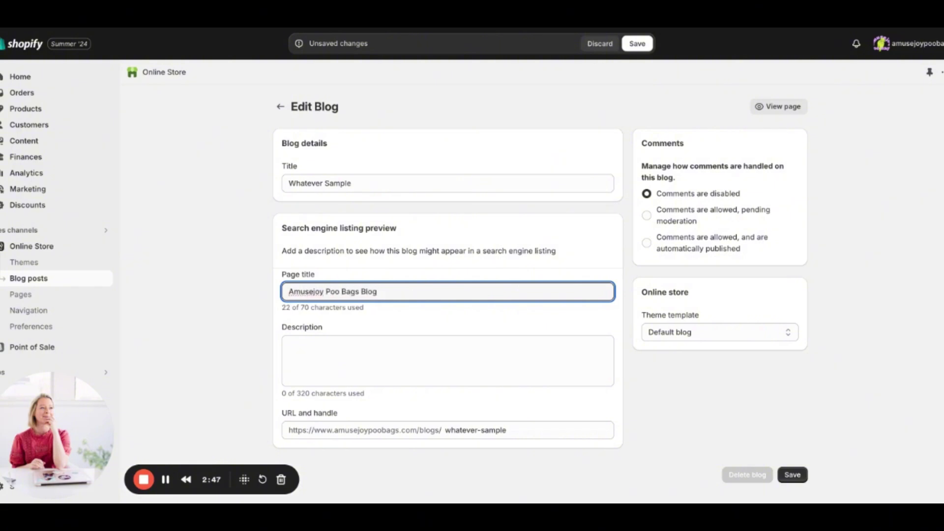
# - Begin the search engine description with "Your weekly dose of all thngs dog related to help you level up your pet parents game. From"
pyautogui.click(335, 349)
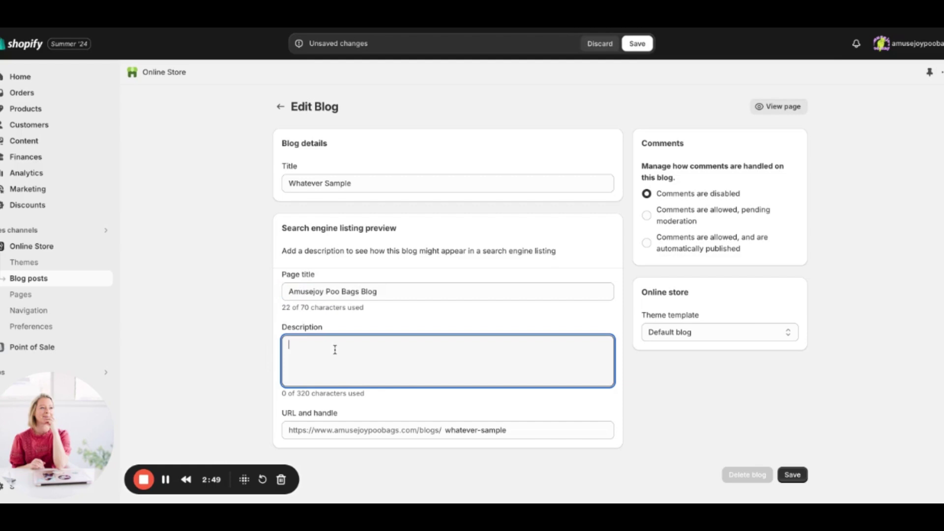
pyautogui.write('Your')
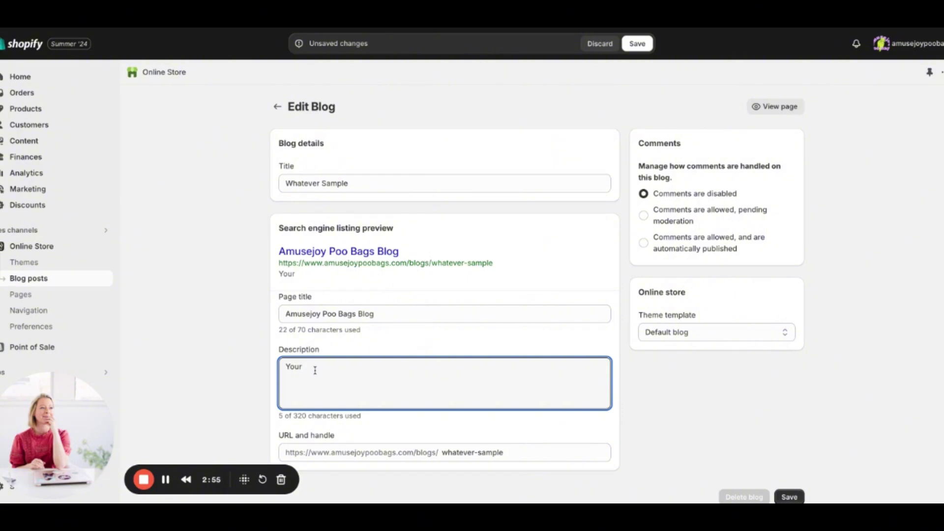
pyautogui.write('weekly ')
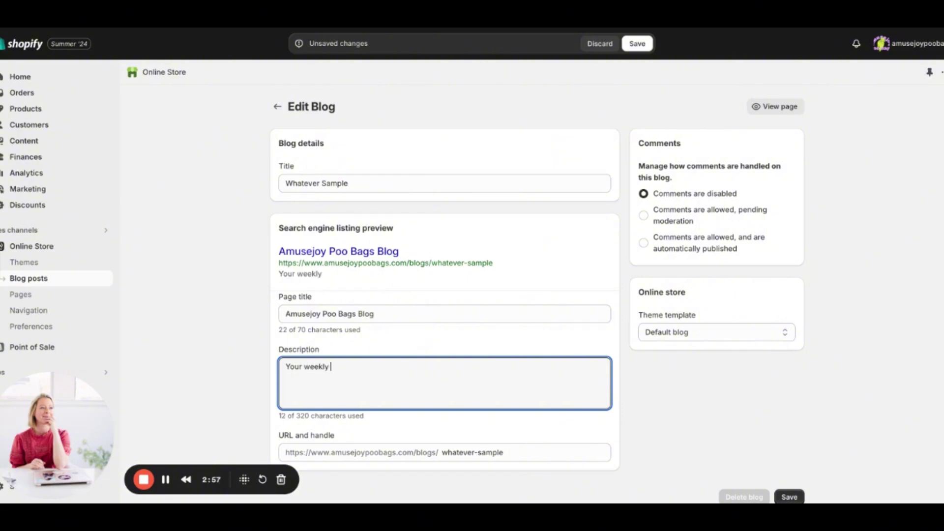
pyautogui.write('dose of')
pyautogui.press('BackSpace')
pyautogui.write('f all thngs ')
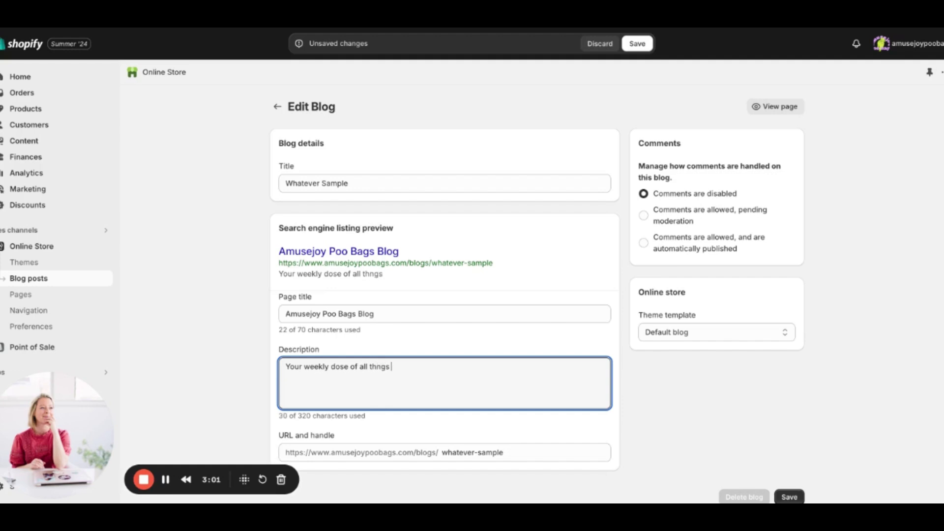
pyautogui.write('dog related to help ')
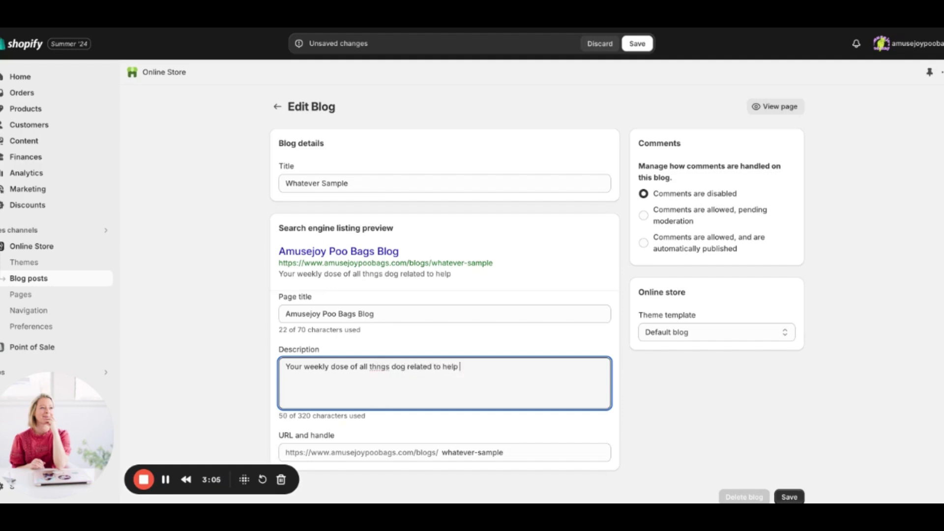
pyautogui.write('you level up your')
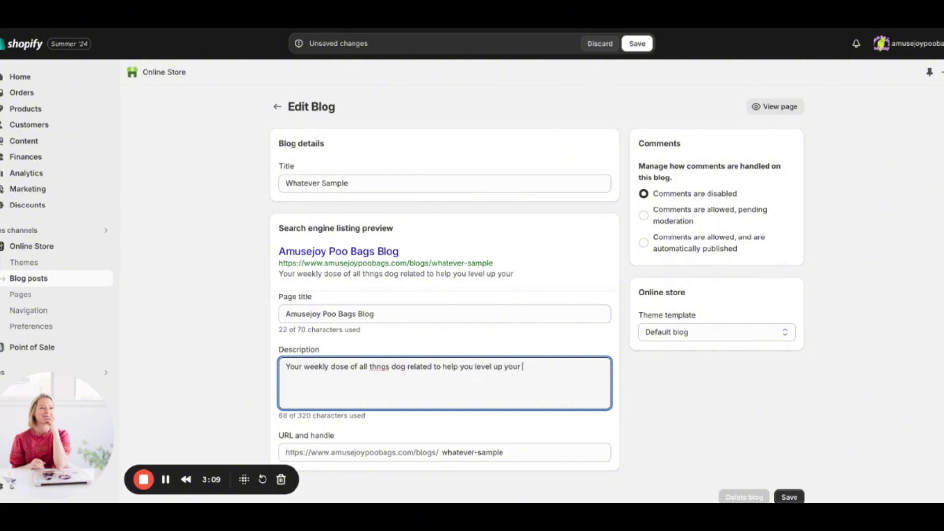
pyautogui.write(' pet paren')
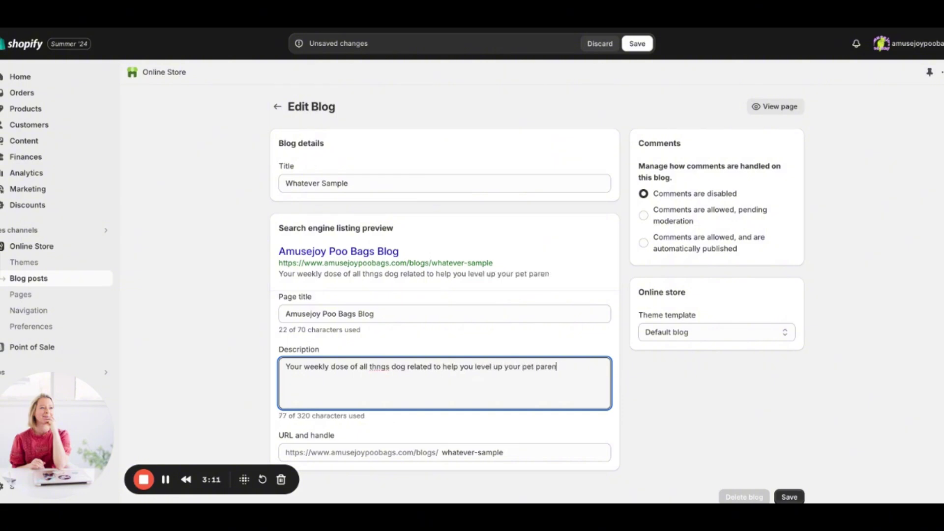
pyautogui.write('ts game. From')
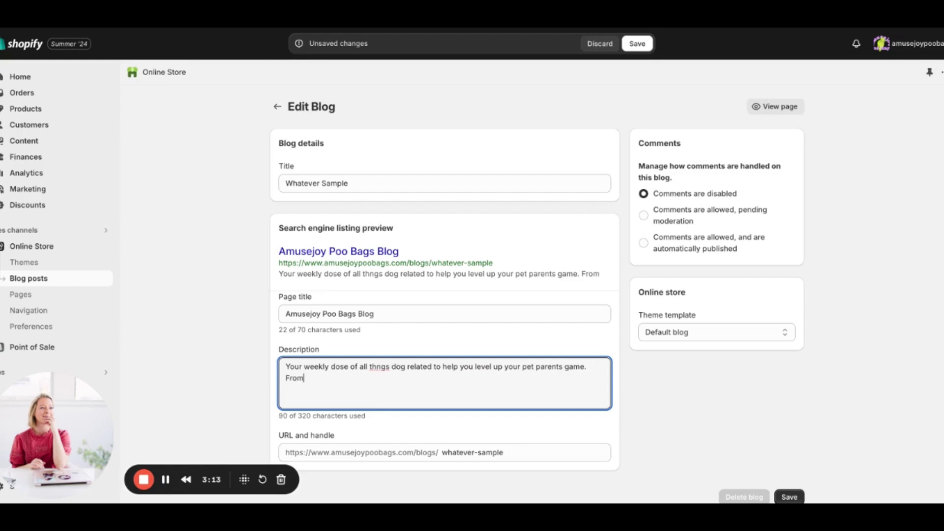
# - Continue the search engine description with "health and wellness tips to everything in between."
pyautogui.write(' healt')
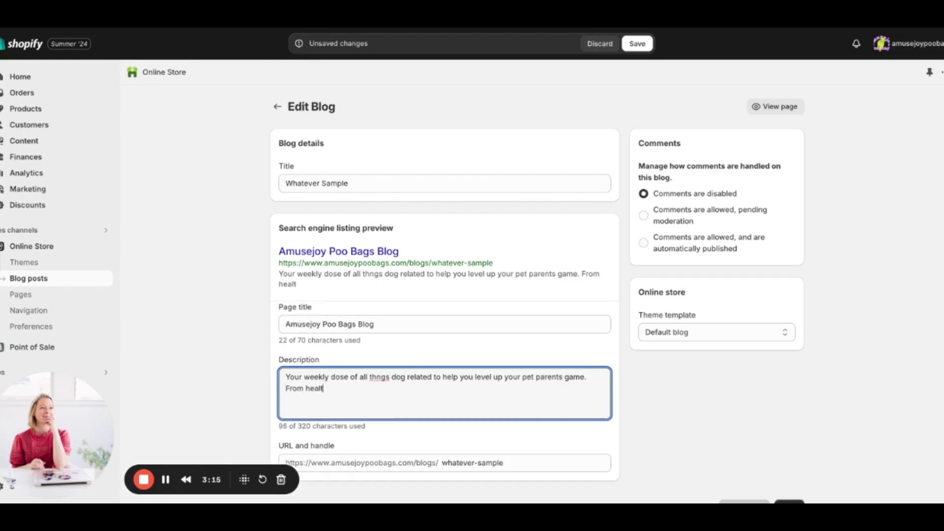
pyautogui.write('h')
pyautogui.press('BackSpace')
pyautogui.press('BackSpace')
pyautogui.press('BackSpace')
pyautogui.write('th and')
pyautogui.press('BackSpace')
pyautogui.press('BackSpace')
pyautogui.press('BackSpace')
pyautogui.press('BackSpace')
pyautogui.press('BackSpace')
pyautogui.write('th and w')
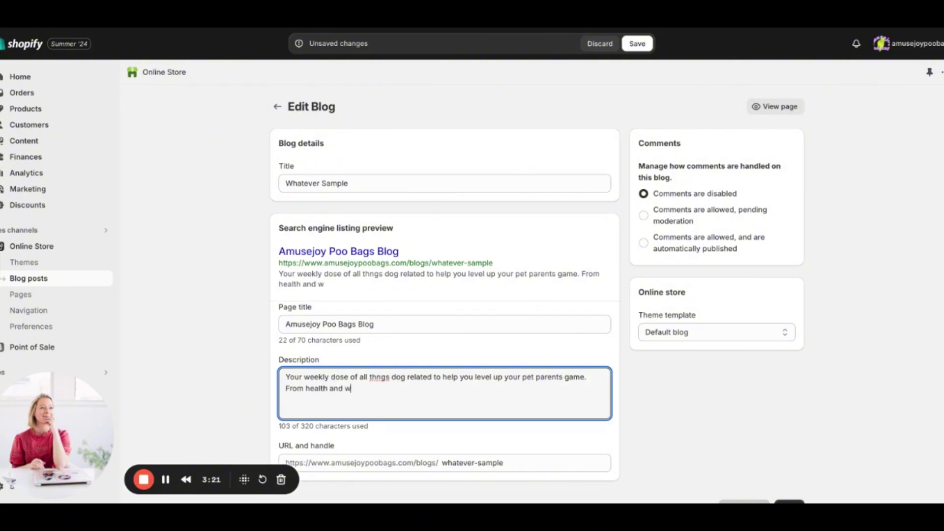
pyautogui.write('ellness ti')
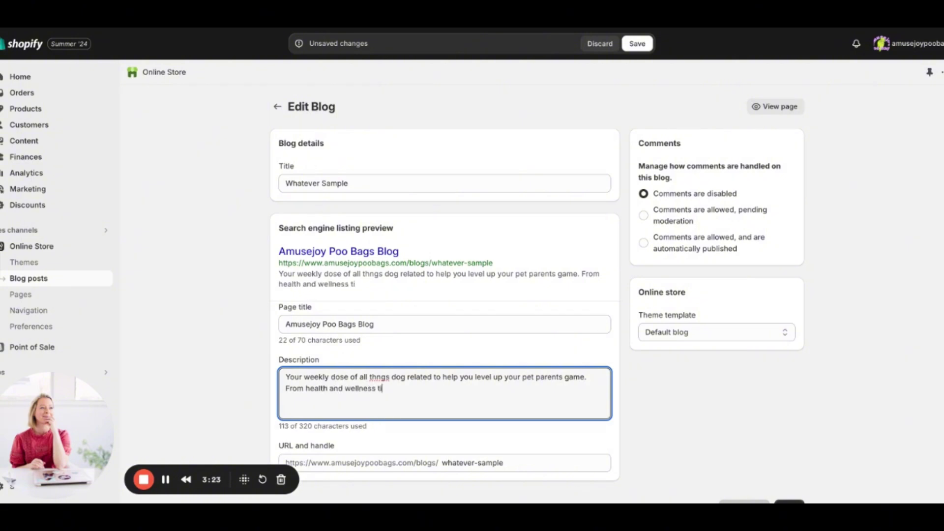
pyautogui.write('ps to everything i')
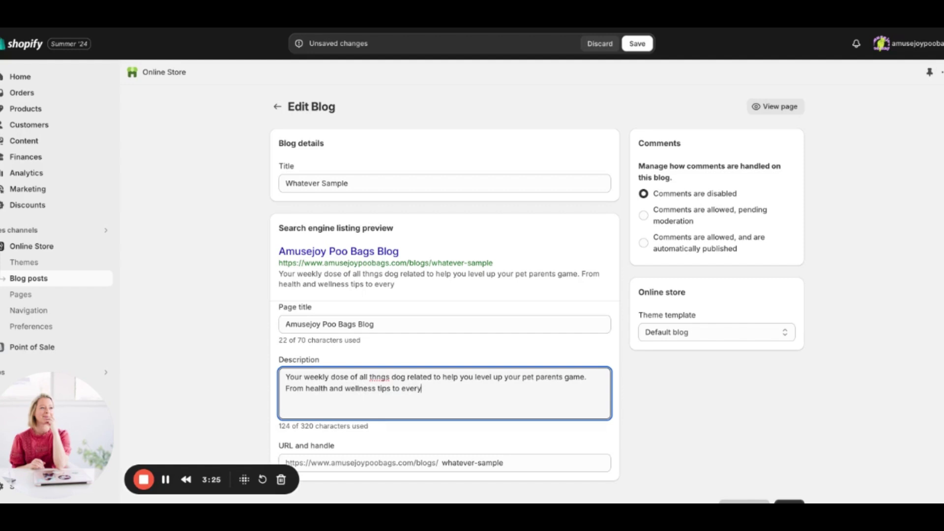
pyautogui.write('etwe')
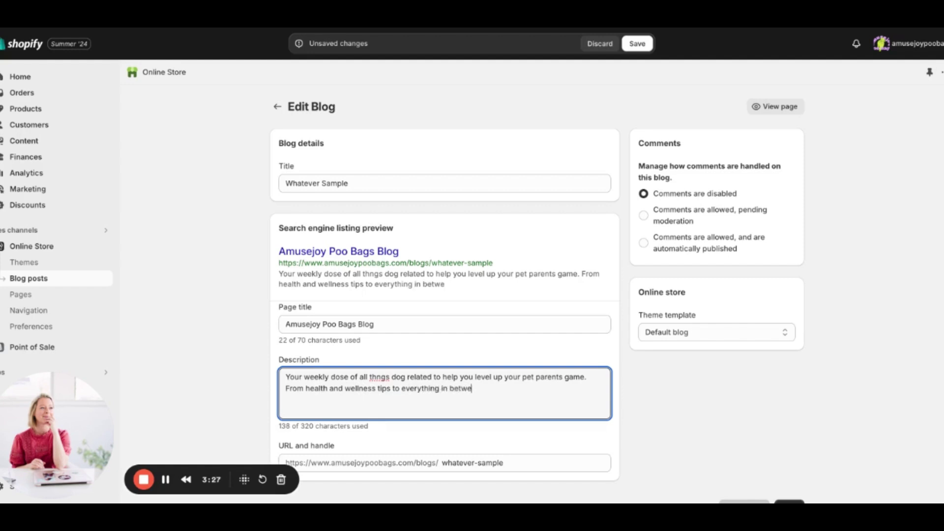
pyautogui.write('en. Buying')
# - Complete the search engine description with "Brought to you by Amusejoy Poo Bags, Seattle Washington."
pyautogui.press('BackSpace')
pyautogui.press('BackSpace')
pyautogui.press('BackSpace')
pyautogui.press('BackSpace')
pyautogui.press('BackSpace')
pyautogui.write('rought to you by')
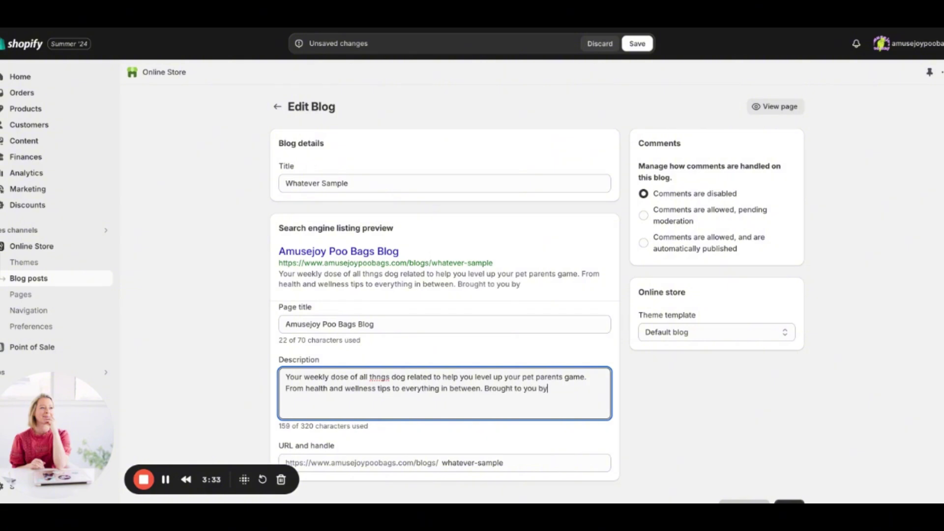
pyautogui.write(' Amusejoy P')
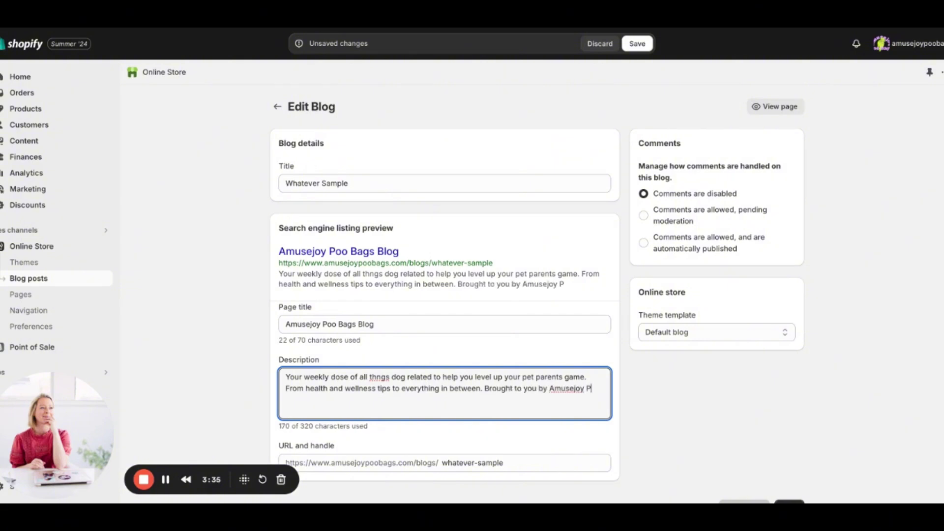
pyautogui.write('oo Bags, Se')
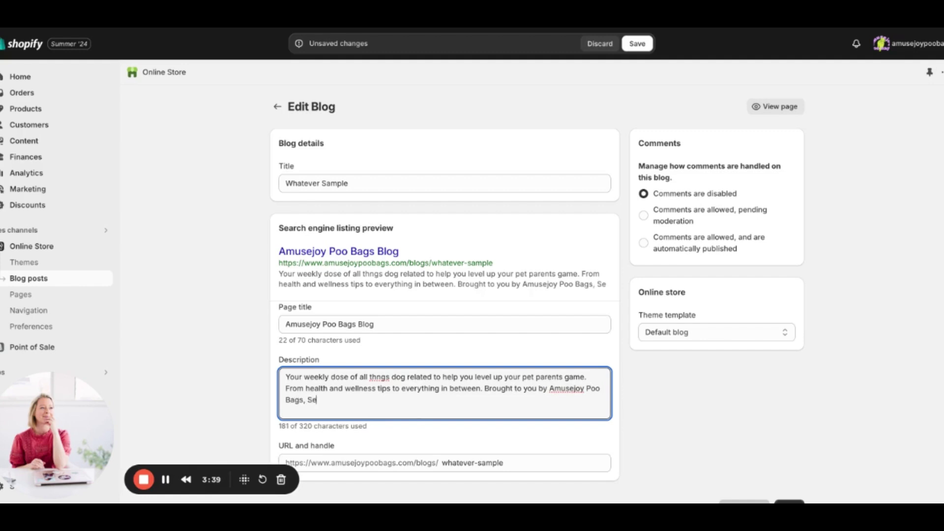
pyautogui.write('attle Washington.')
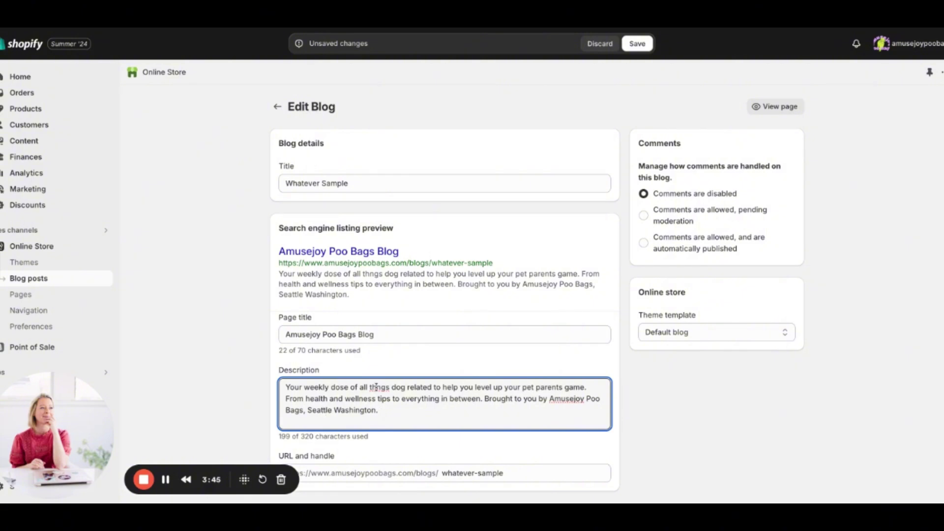
# - Correct the misspelled word "thngs" to "things" in the search engine description
pyautogui.click(376, 387)
pyautogui.write('i')
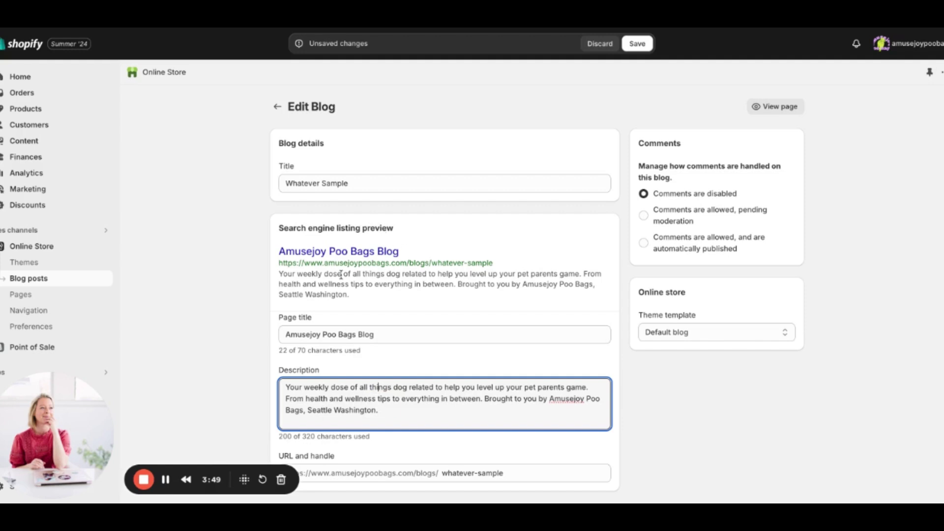
pyautogui.click(695, 29)
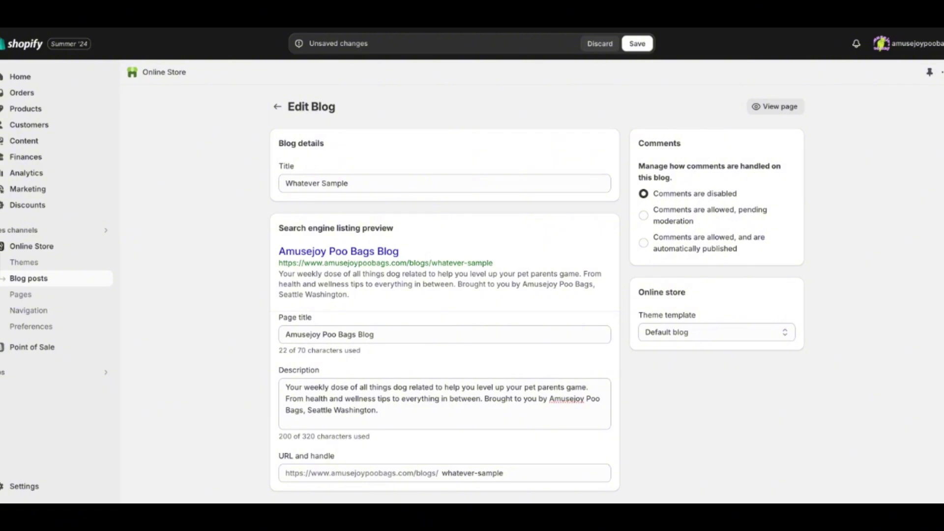
pyautogui.click(381, 387)
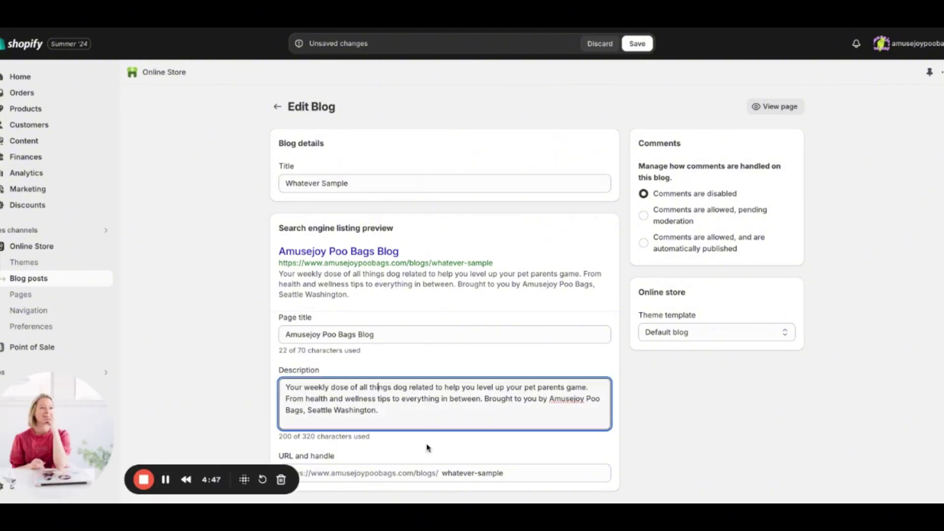
pyautogui.click(677, 425)
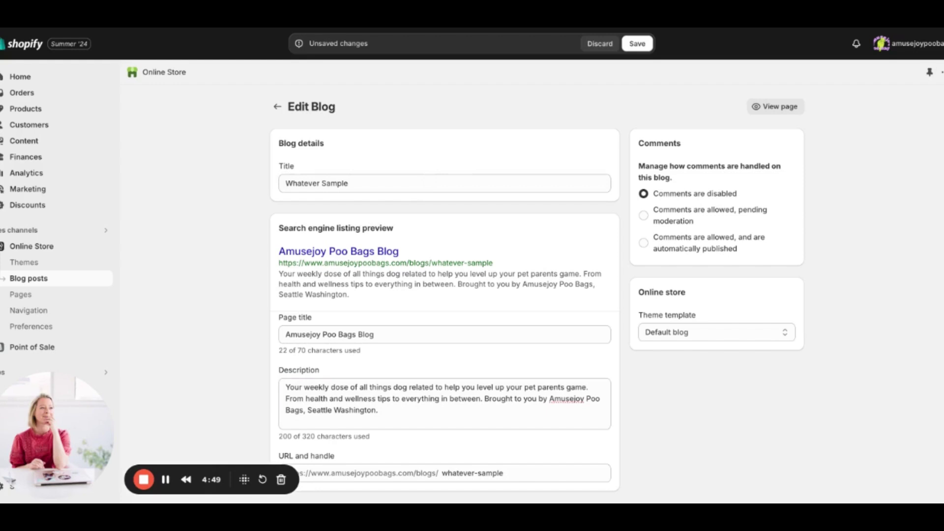
# - Try "Amusejoypoobags-blog" as the blog's URL handle and clear it again
pyautogui.scroll(-2, 530, 281)
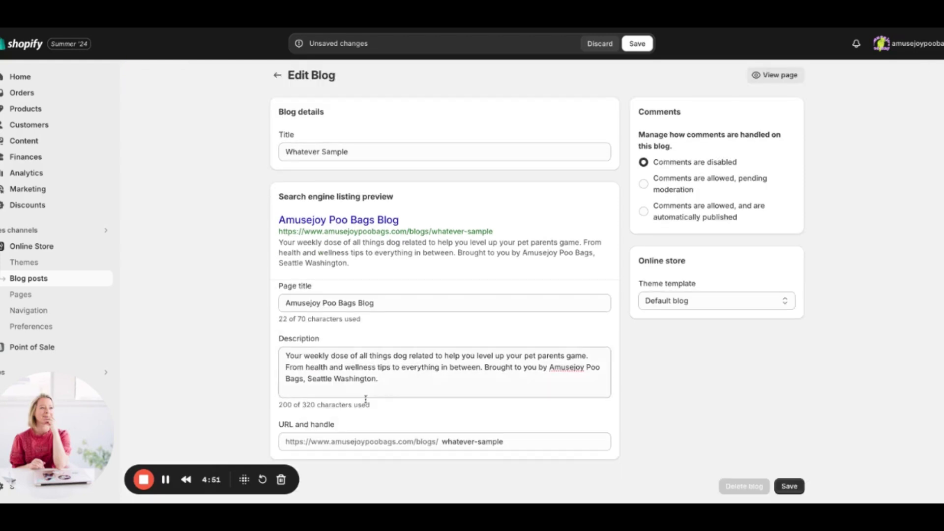
pyautogui.moveTo(505, 442); pyautogui.dragTo(420, 436)
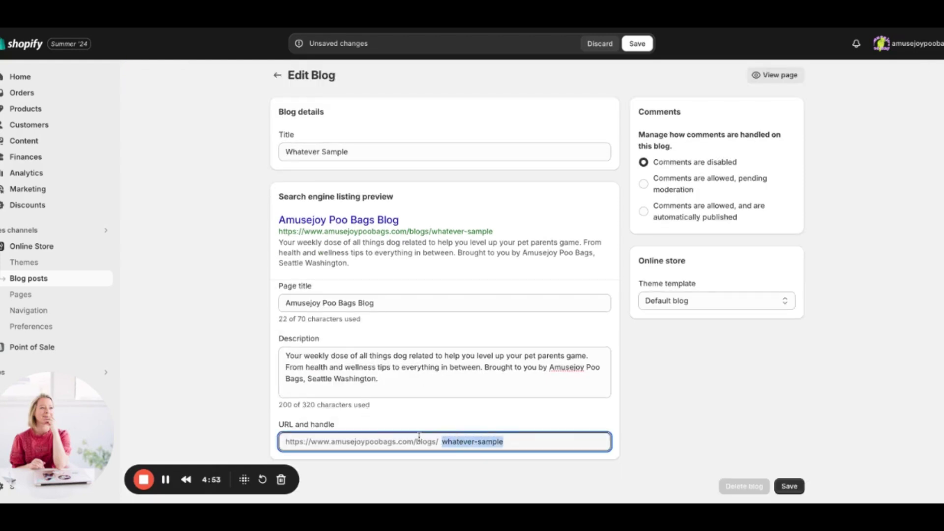
pyautogui.write('Amu')
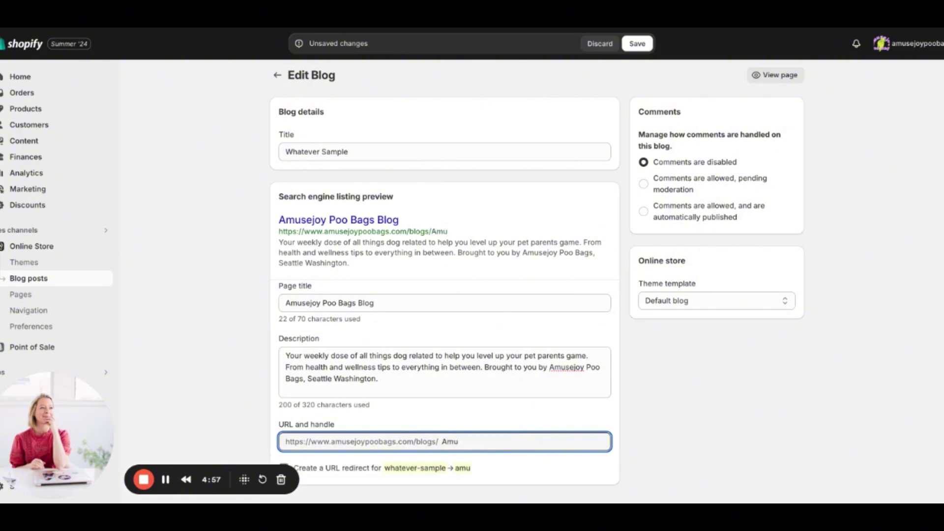
pyautogui.write('sejoypoobags')
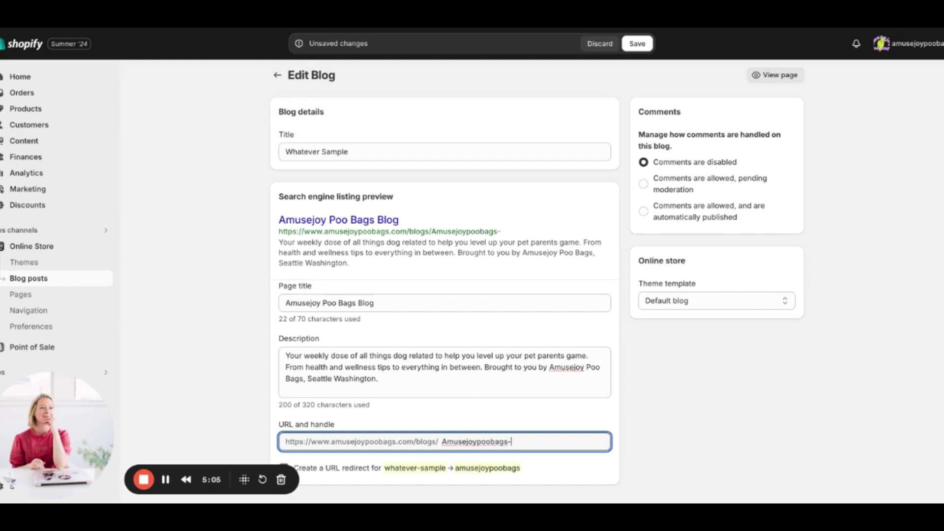
pyautogui.write('-blog')
pyautogui.click(620, 432)
pyautogui.click(526, 443)
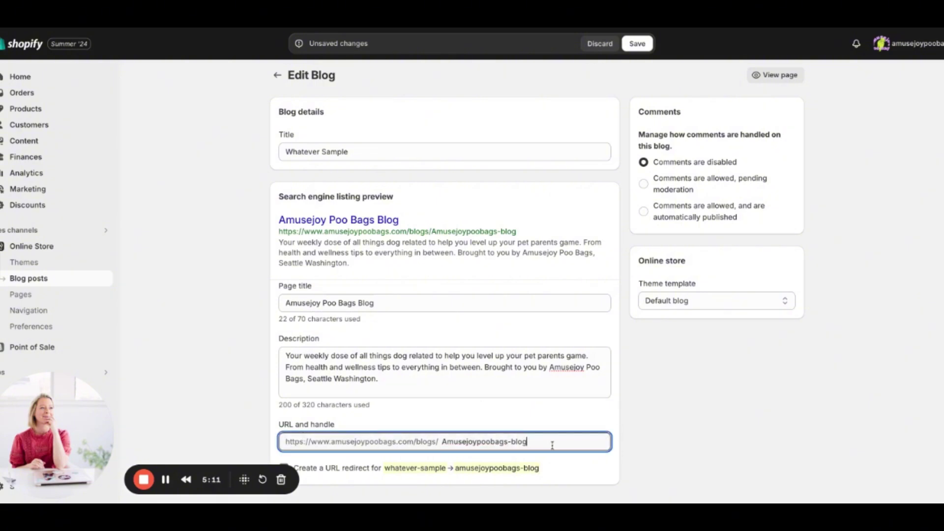
pyautogui.moveTo(520, 443); pyautogui.dragTo(438, 441)
pyautogui.press('BackSpace')
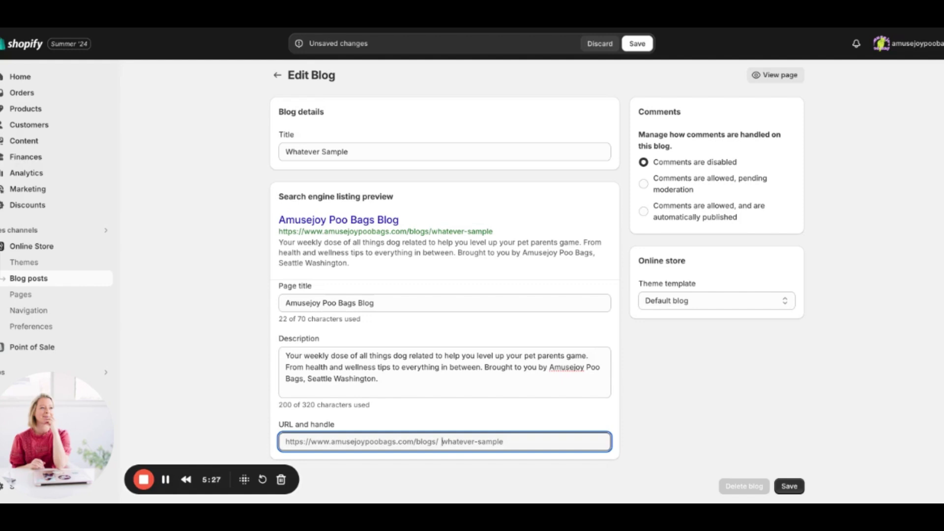
# - Set the blog's URL handle to "Amusejoyjoydog-blog"
pyautogui.hotkey('ctrl', 'a')
pyautogui.write('A')
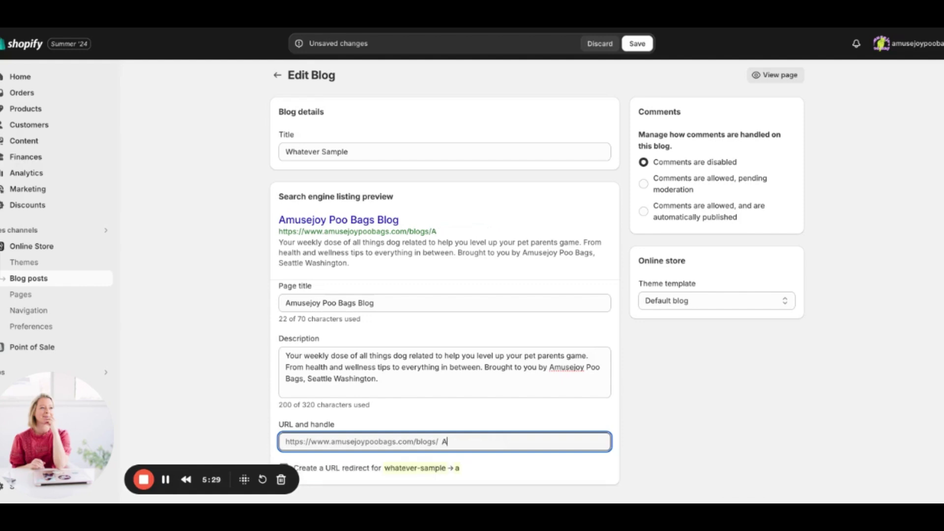
pyautogui.write('musejoy')
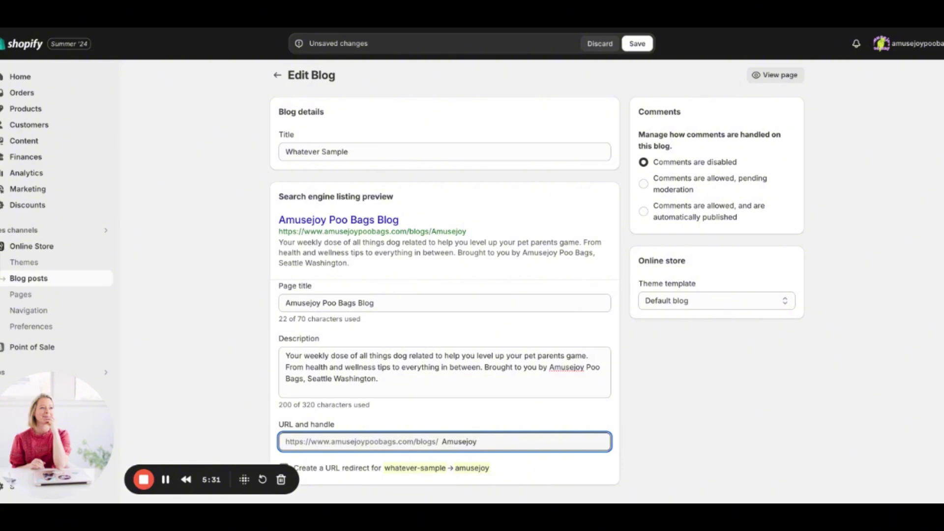
pyautogui.write('joydog blog')
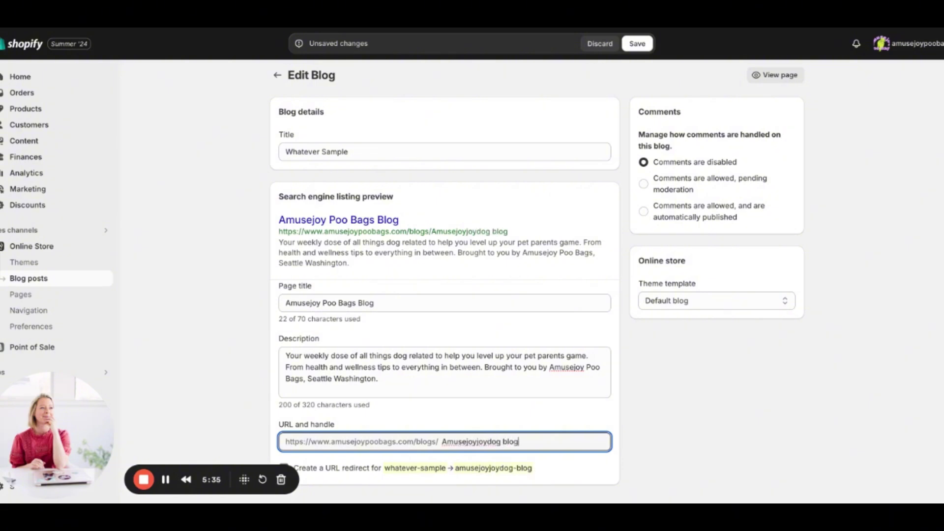
pyautogui.click(504, 442)
pyautogui.press('BackSpace')
pyautogui.write('-')
# - Copy the listing title "Amusejoy Poo Bags Blog" into the blog's own title and save the blog
pyautogui.moveTo(404, 216); pyautogui.dragTo(277, 222)
pyautogui.hotkey('ctrl', 'c')
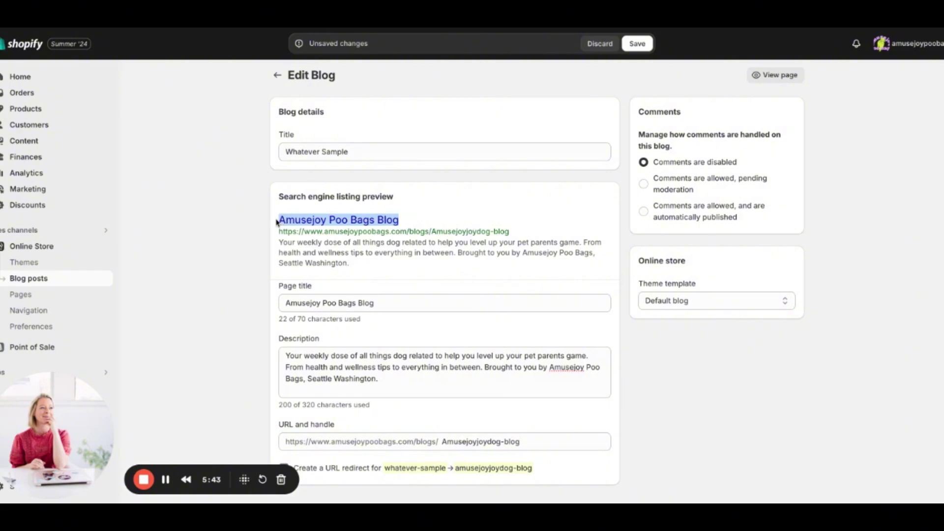
pyautogui.click(353, 150)
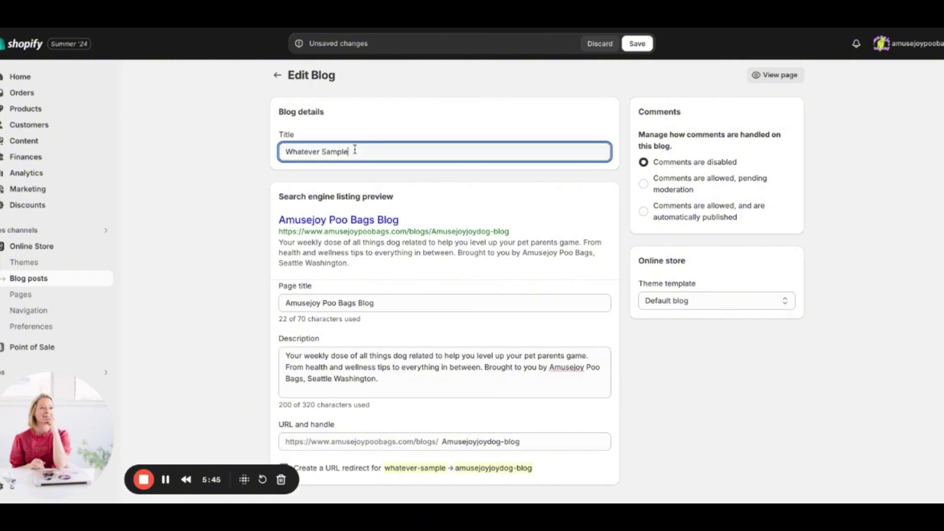
pyautogui.hotkey('ctrl', 'a')
pyautogui.hotkey('ctrl', 'v')
pyautogui.click(879, 172)
pyautogui.scroll(-1, 538, 282)
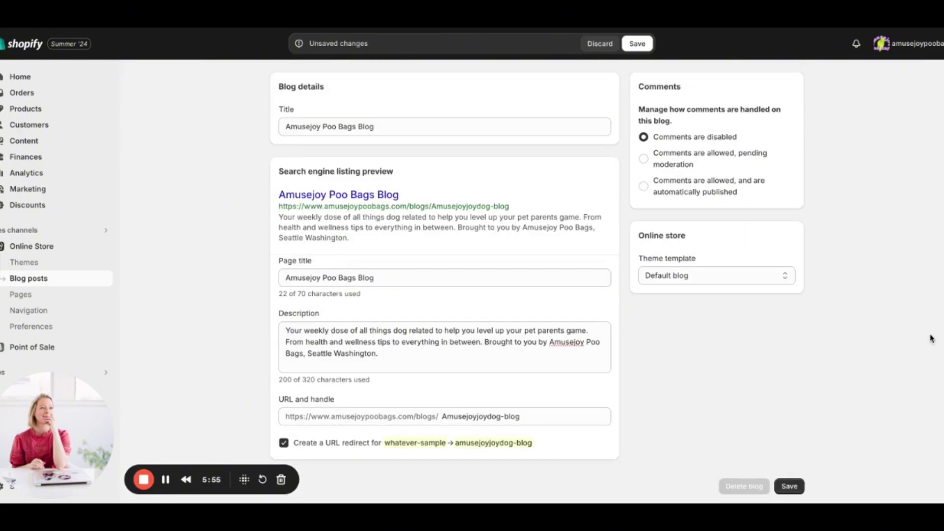
pyautogui.click(789, 487)
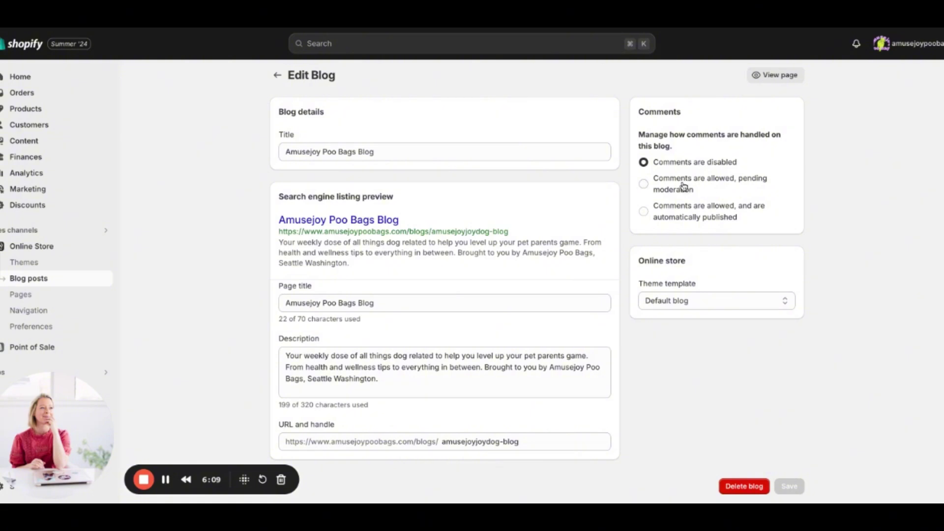
# - Allow comments on the blog pending moderation, save the change and return to the list of blogs
pyautogui.click(645, 185)
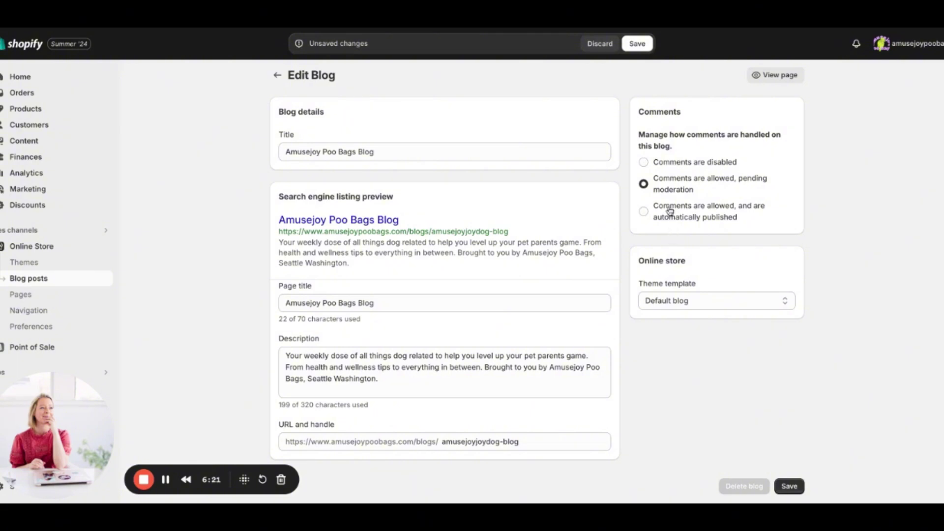
pyautogui.click(790, 486)
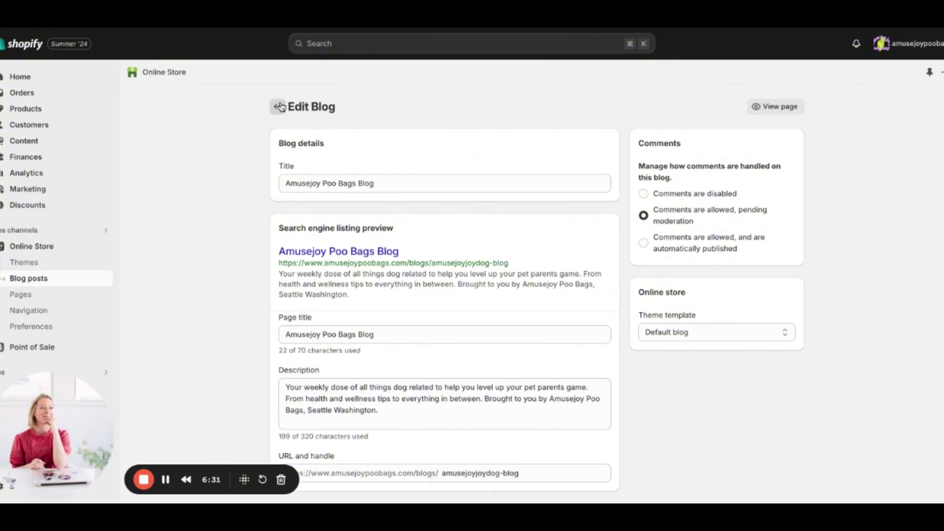
pyautogui.click(278, 107)
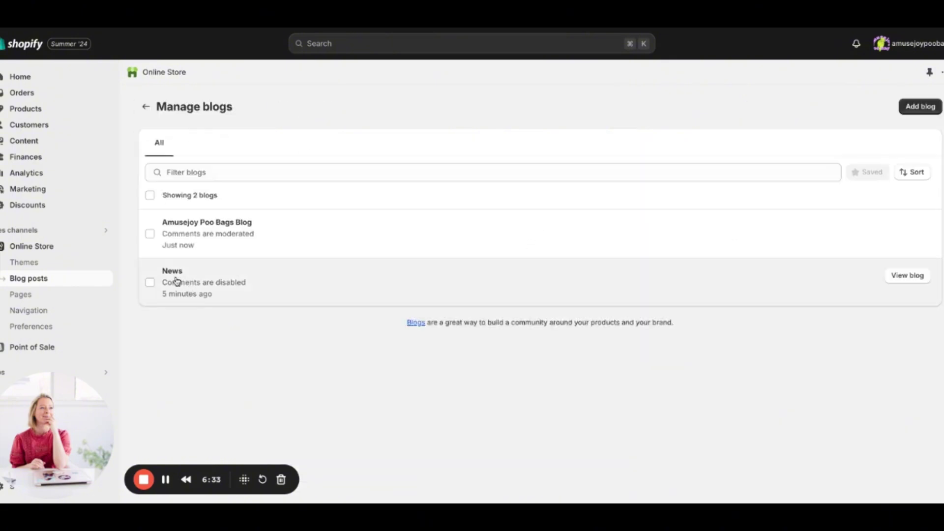
# - Reopen the Amusejoy Poo Bags Blog to check its theme template options and return to the list of blogs
pyautogui.click(191, 235)
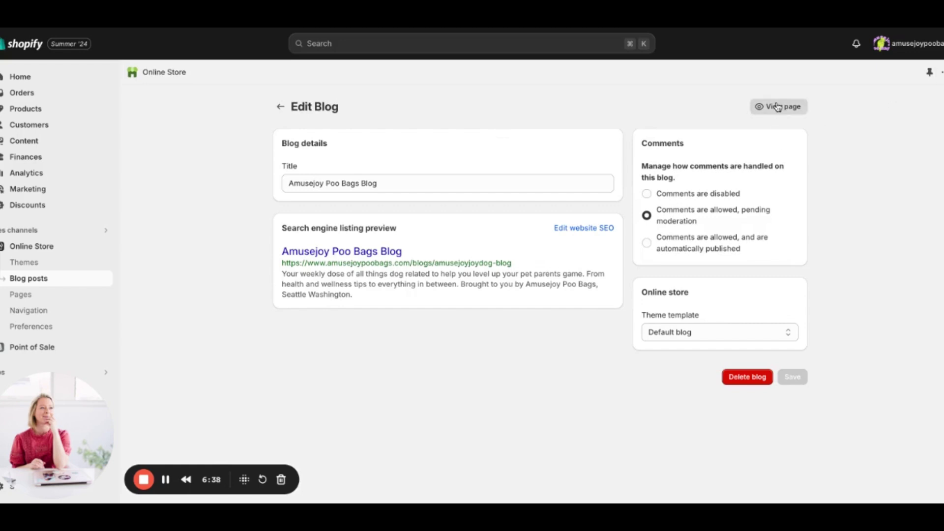
pyautogui.click(676, 333)
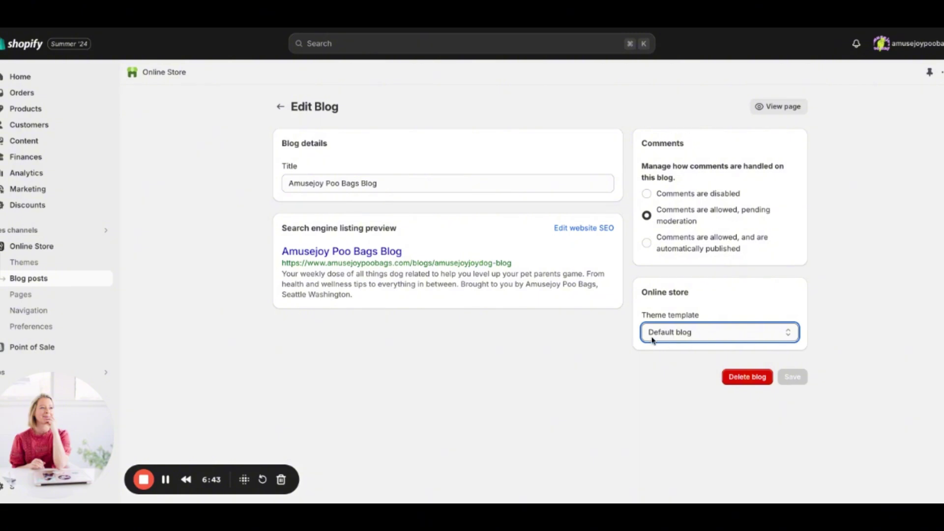
pyautogui.click(280, 106)
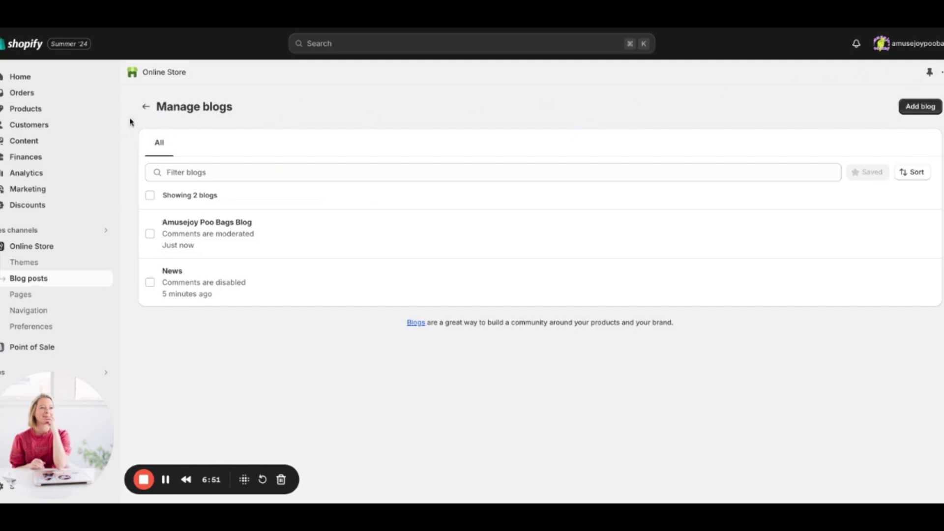
# - Open the "whatever sample" post from the list of blog posts and change its title to "sample post"
pyautogui.click(146, 106)
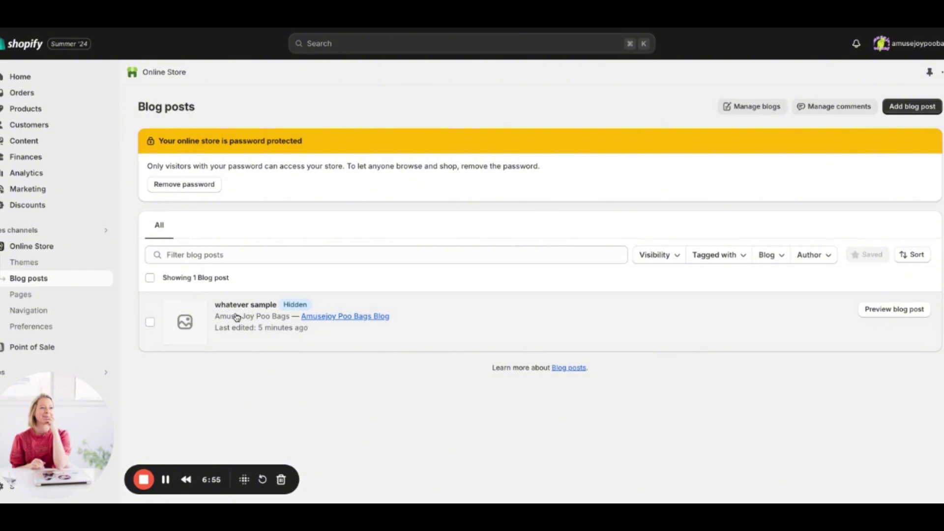
pyautogui.click(236, 318)
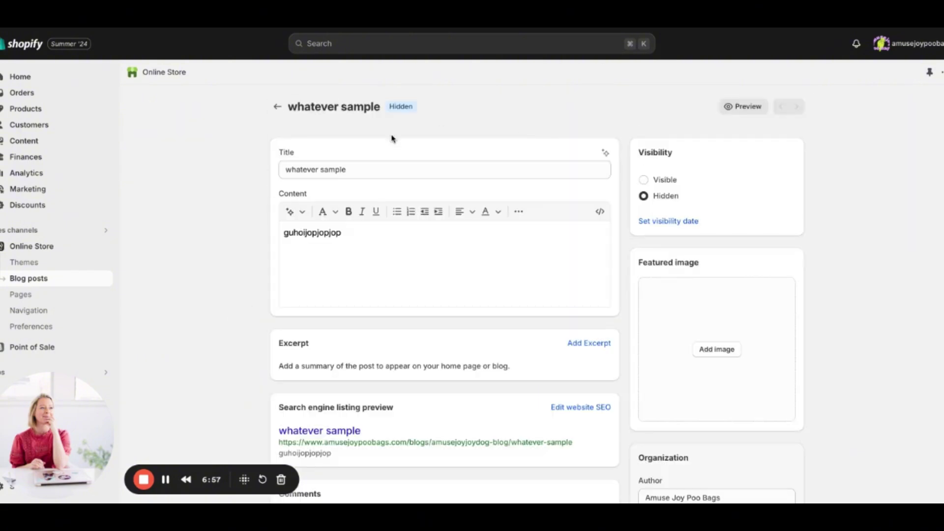
pyautogui.tripleClick(356, 170)
pyautogui.write('s')
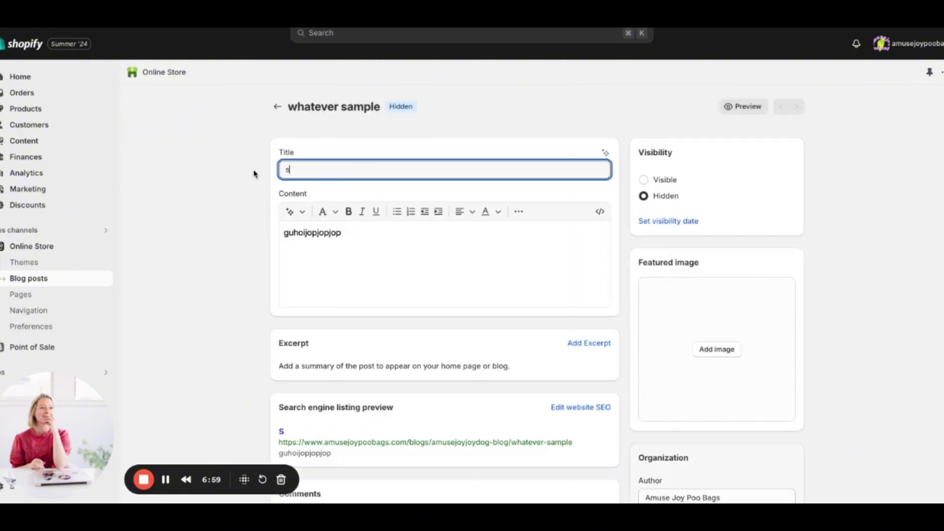
pyautogui.write('ample post')
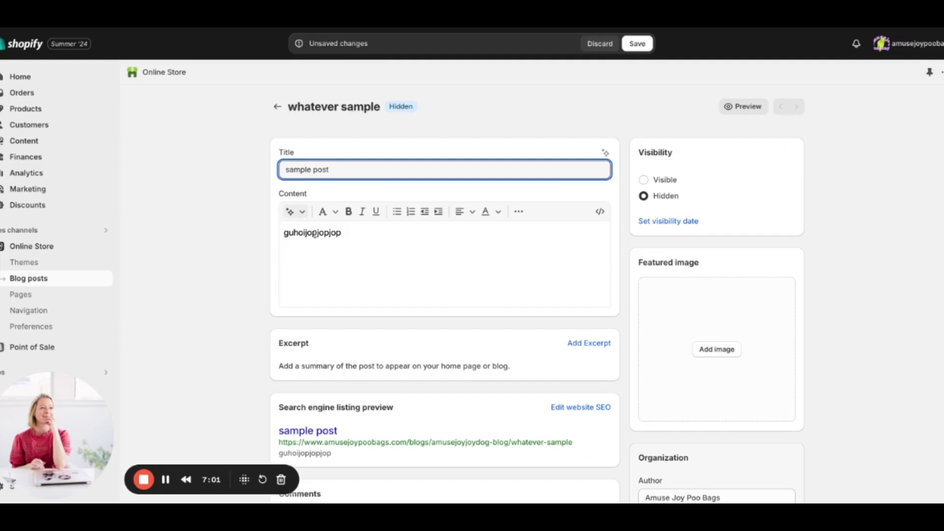
# - Add three empty lines below the existing text in the post's content
pyautogui.click(374, 237)
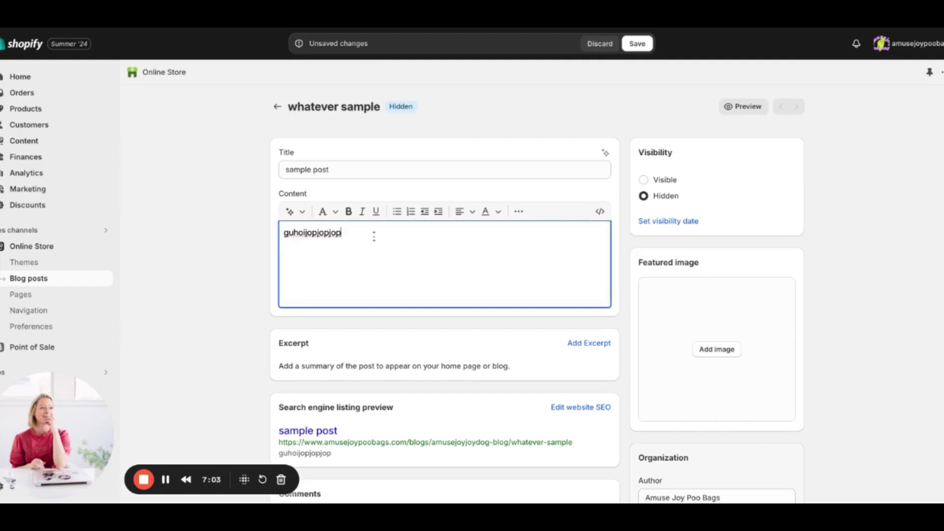
pyautogui.press('Return')
pyautogui.press('Return')
pyautogui.press('Return')
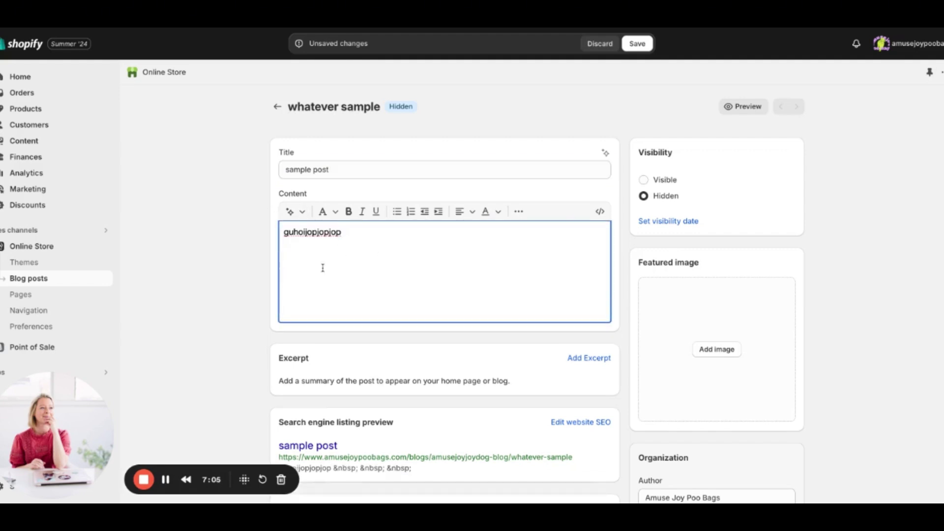
# - Start a prompt for generating blog content with "this is an introductory blog post about launchng a dog poop bag business,"
pyautogui.click(294, 213)
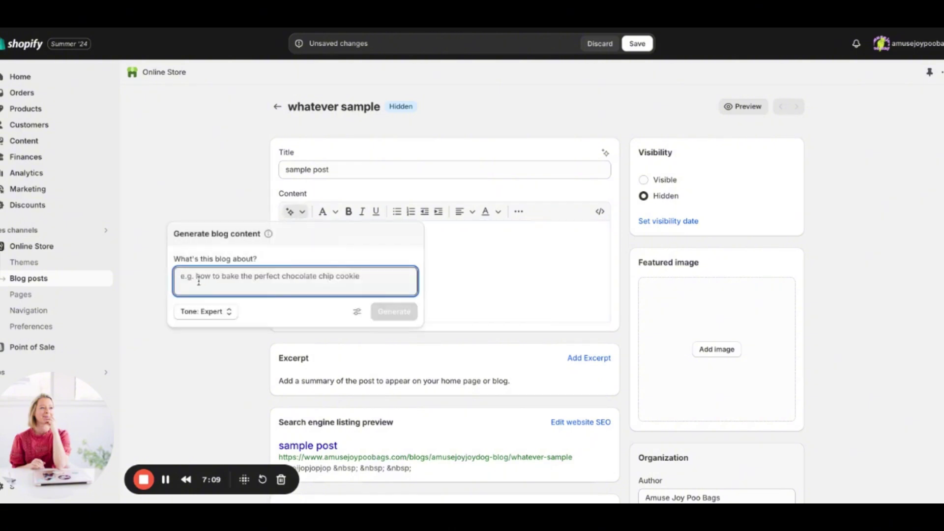
pyautogui.write('this is ')
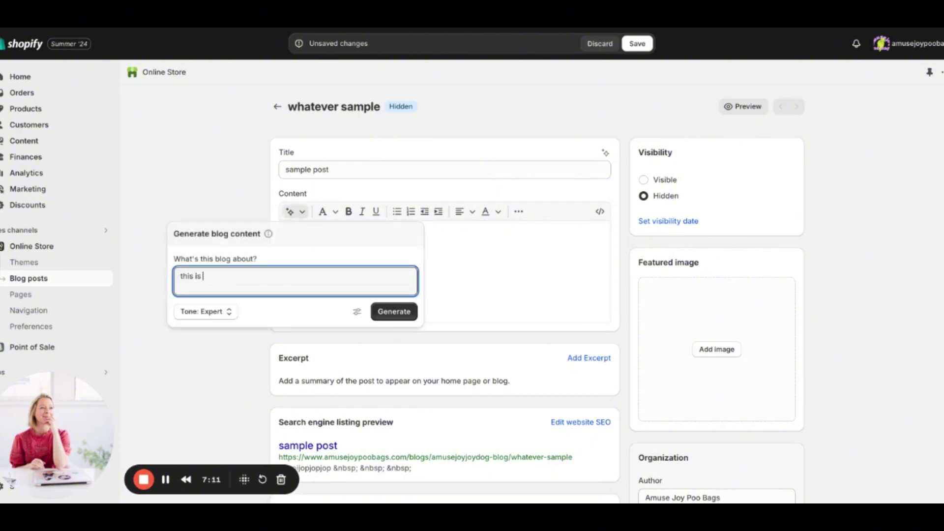
pyautogui.write('an introductory b')
pyautogui.write('log pos')
pyautogui.write(' post a')
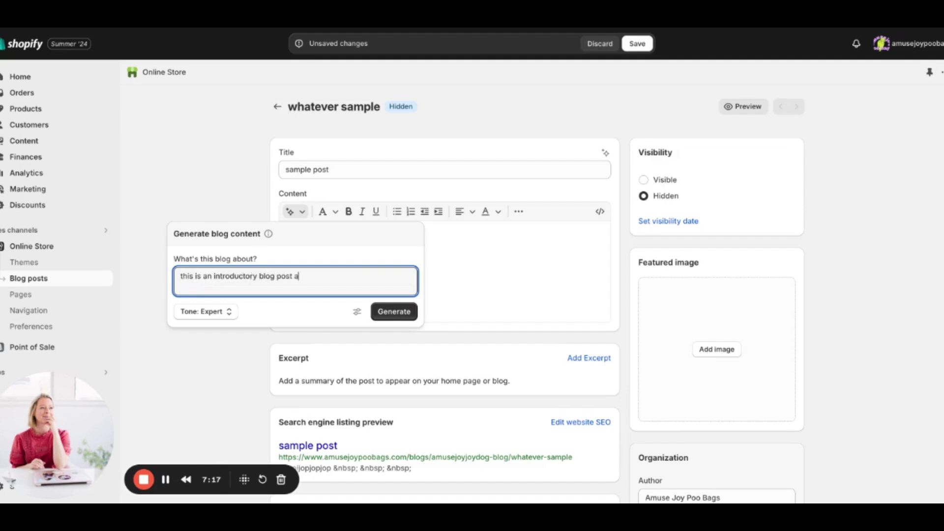
pyautogui.write('bout s')
pyautogui.press('BackSpace')
pyautogui.write('launchng a dog poop bag b')
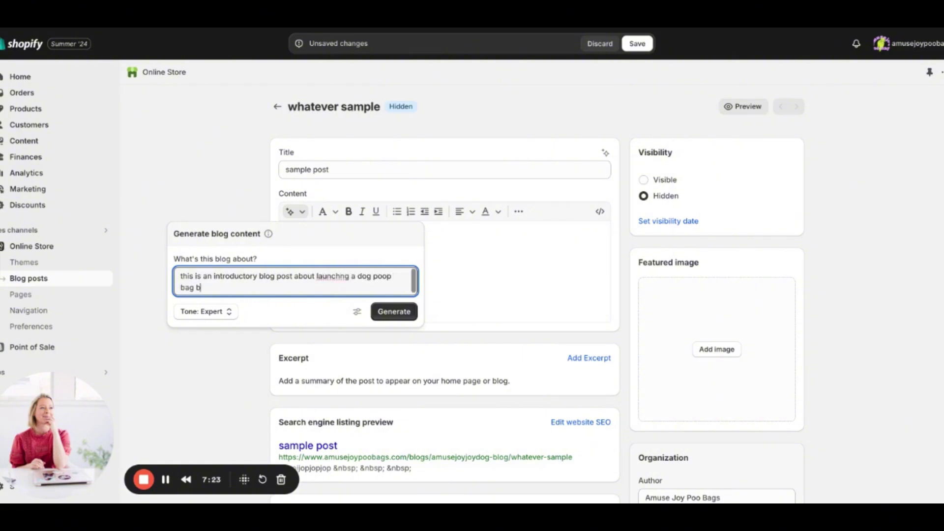
pyautogui.write('usiness, pleas')
# - Continue the generation prompt with "please include information about the poop bags, they are biodegradable and super fun and cute and"
pyautogui.write('e write a')
pyautogui.press('BackSpace')
pyautogui.press('BackSpace')
pyautogui.press('BackSpace')
pyautogui.press('BackSpace')
pyautogui.press('BackSpace')
pyautogui.press('BackSpace')
pyautogui.press('BackSpace')
pyautogui.press('BackSpace')
pyautogui.write('o')
pyautogui.write('nclude informa')
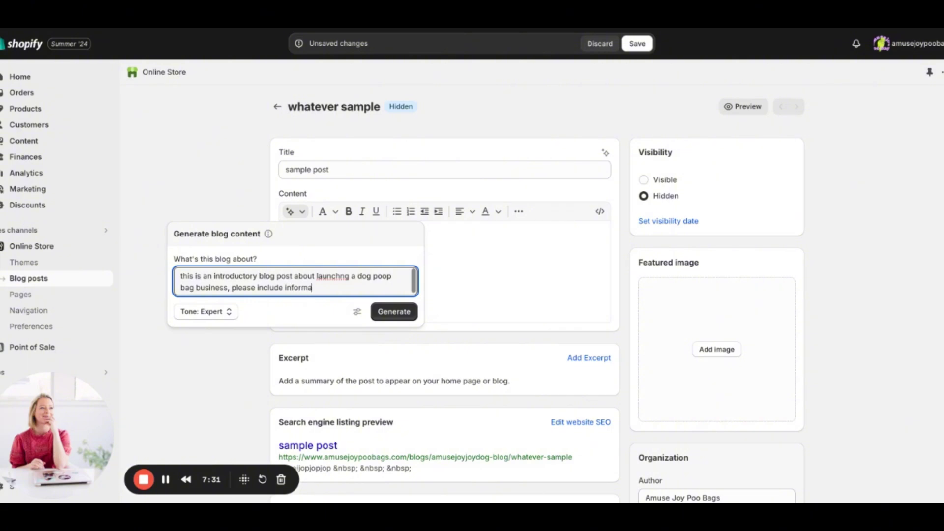
pyautogui.write('tion about the poop bags, th')
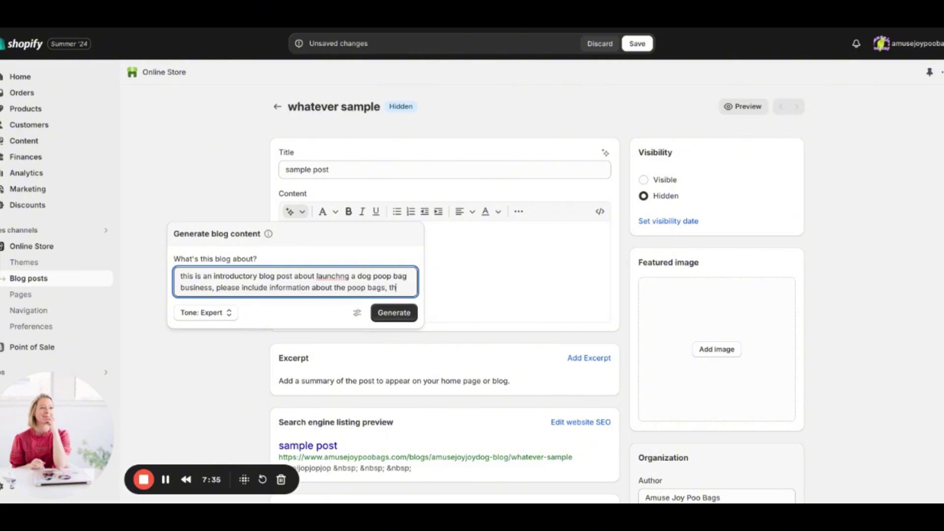
pyautogui.write('ey are biodegr')
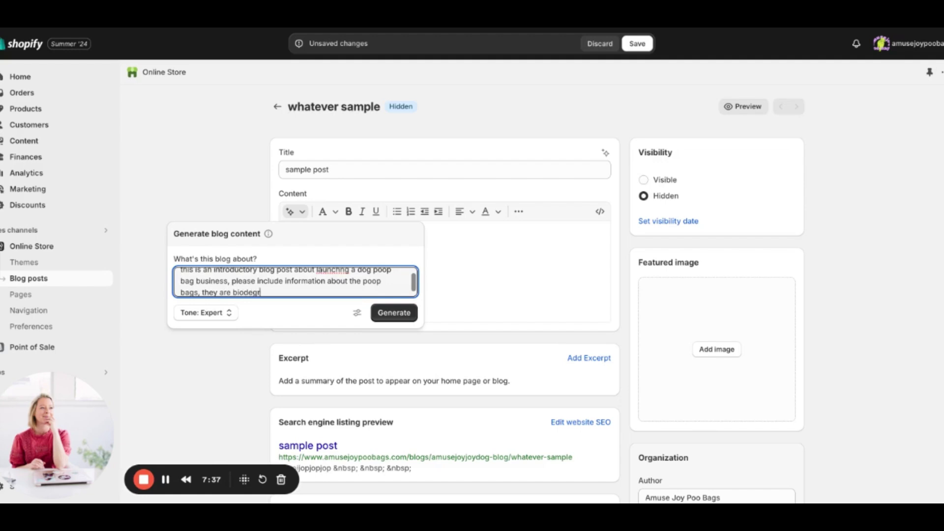
pyautogui.write('adable and super fun and cute and ')
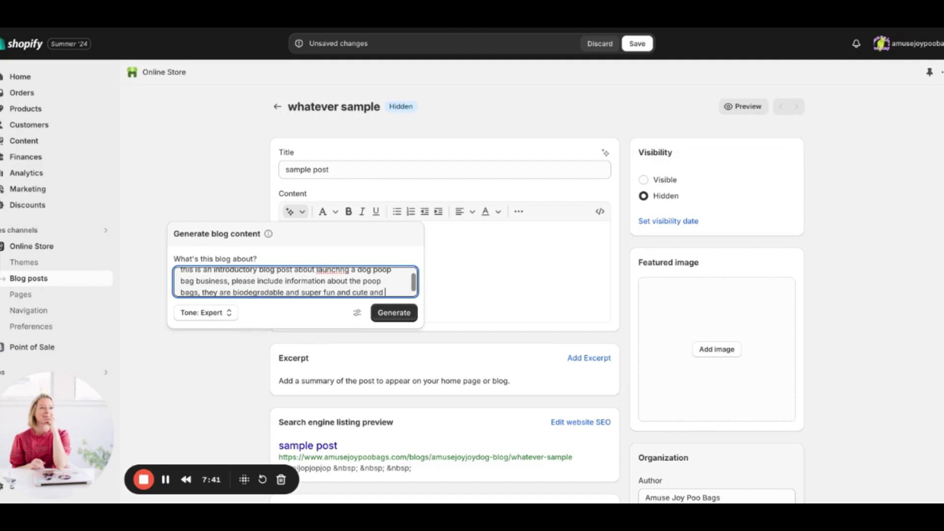
# - Extend the generation prompt with the launch reason "i launched this business to make dog poop and dog walking"
pyautogui.write('i launched th')
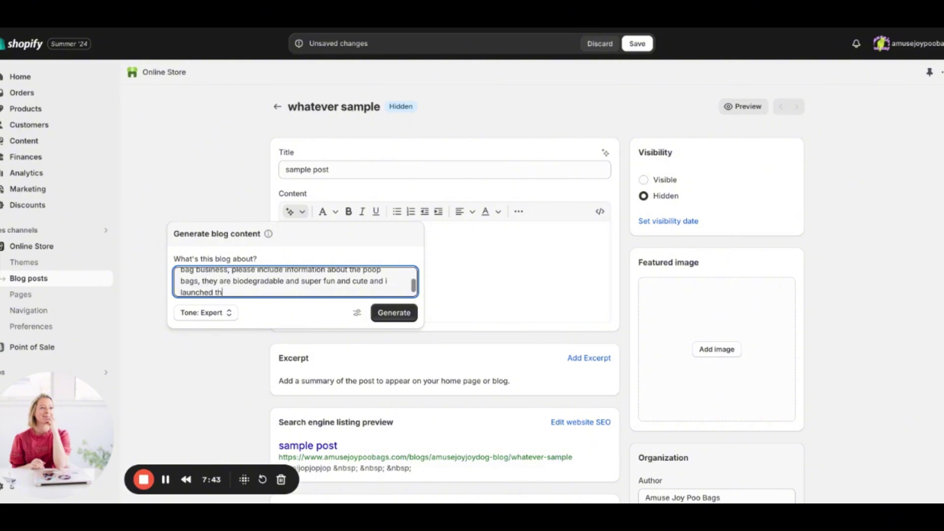
pyautogui.write('is business to make dog poop and ')
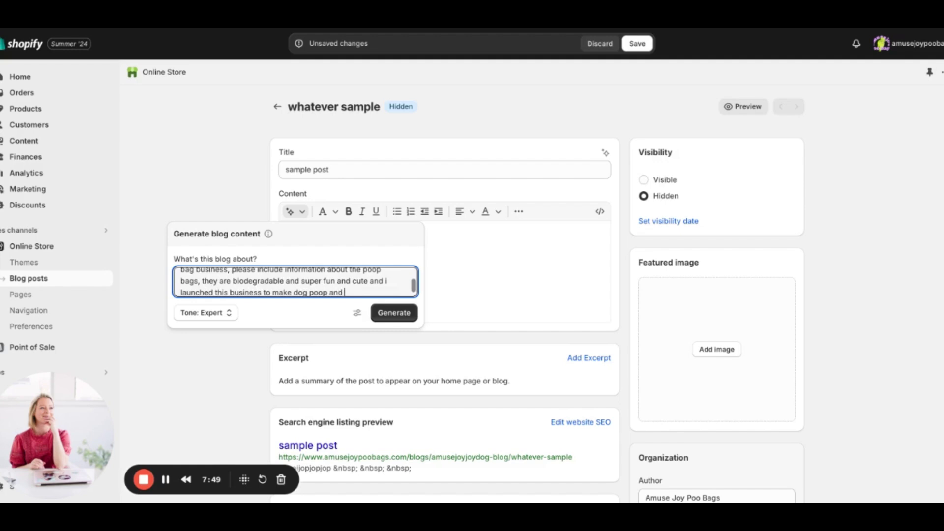
pyautogui.write('dog walking mor')
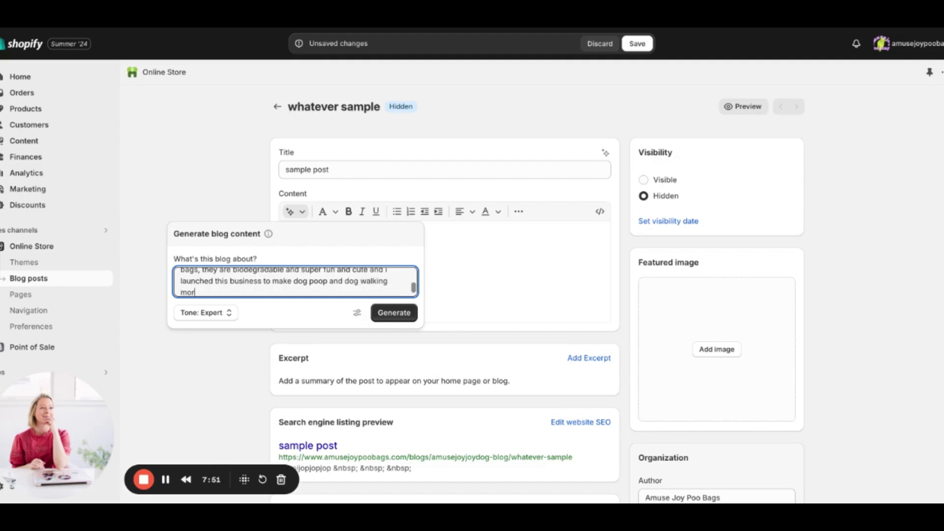
# - Finish the generation prompt with "more fun and more cuter to look at with cute poo bags that arent boring or tacky"
pyautogui.write('e fun and more cuter to loo')
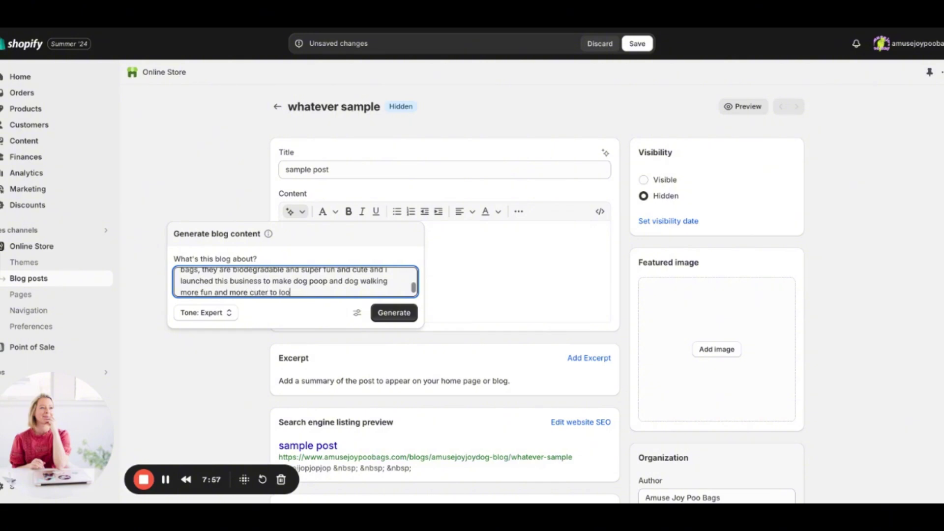
pyautogui.write('k at with cute poo bags that are')
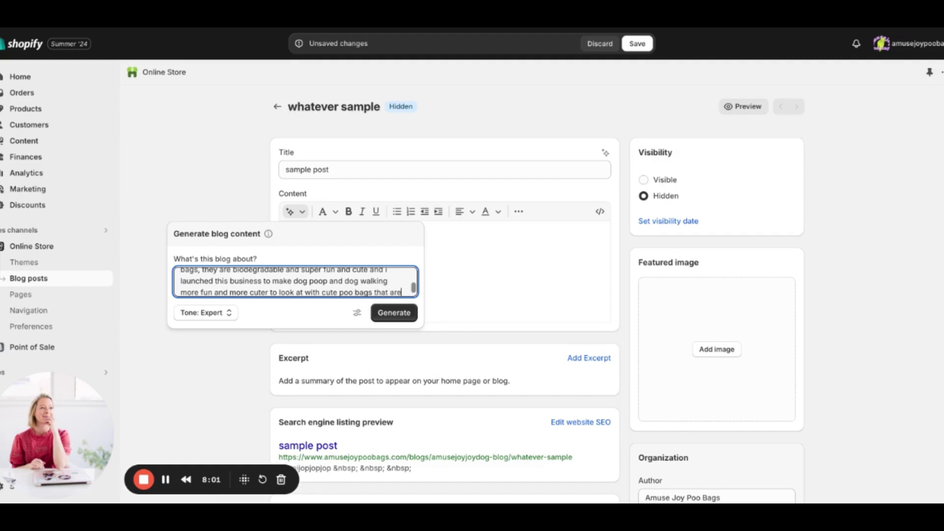
pyautogui.write('nt boring or tacky')
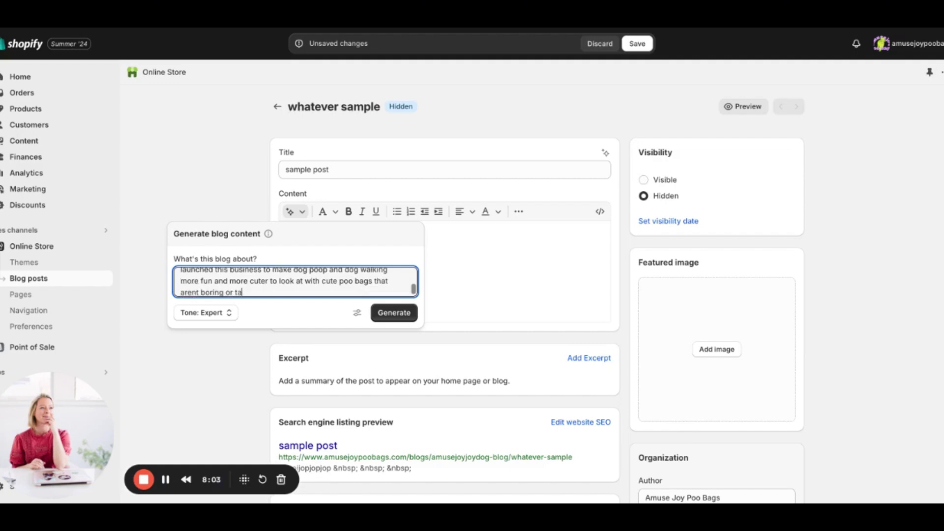
# - Generate the blog content in the Playful tone, look through the draft and generate another version
pyautogui.click(209, 315)
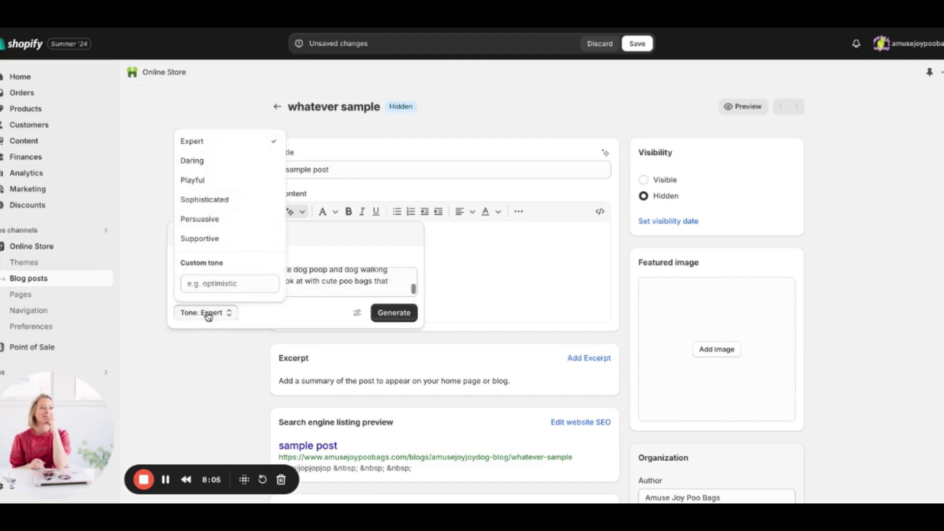
pyautogui.click(205, 182)
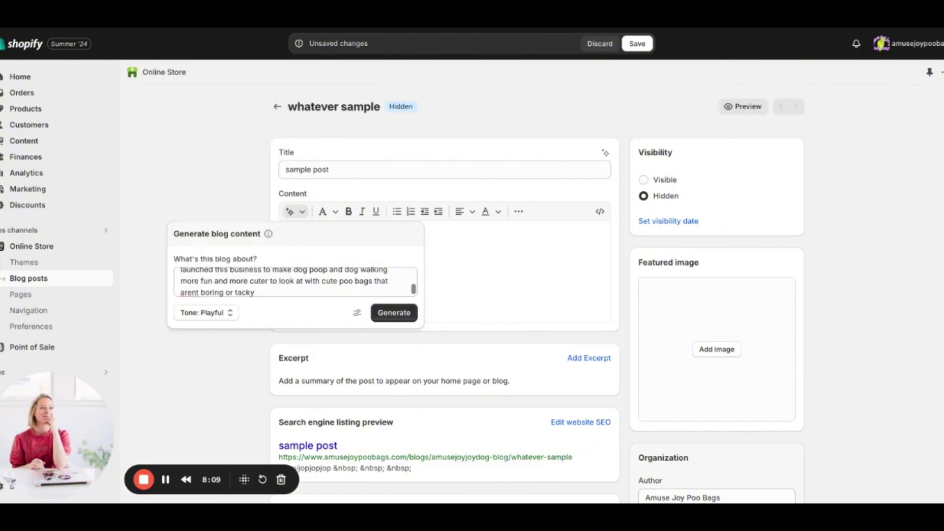
pyautogui.click(212, 317)
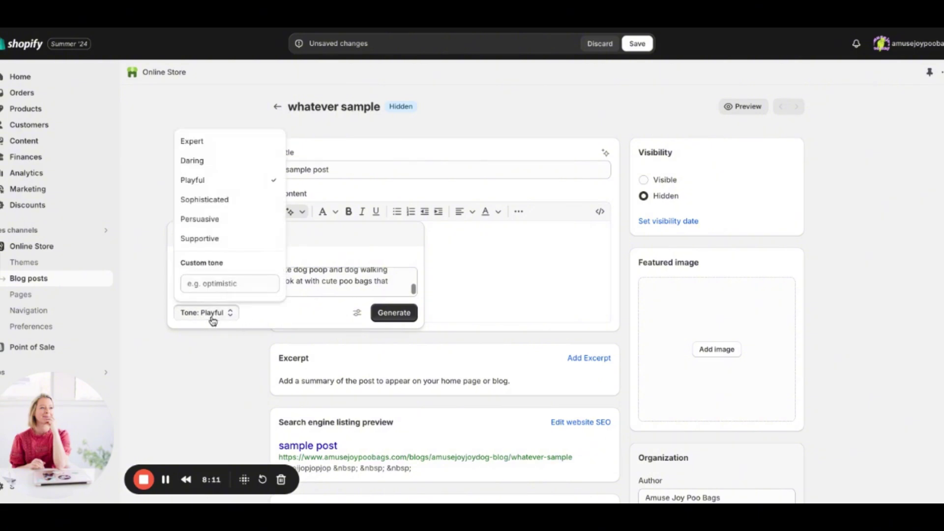
pyautogui.click(396, 313)
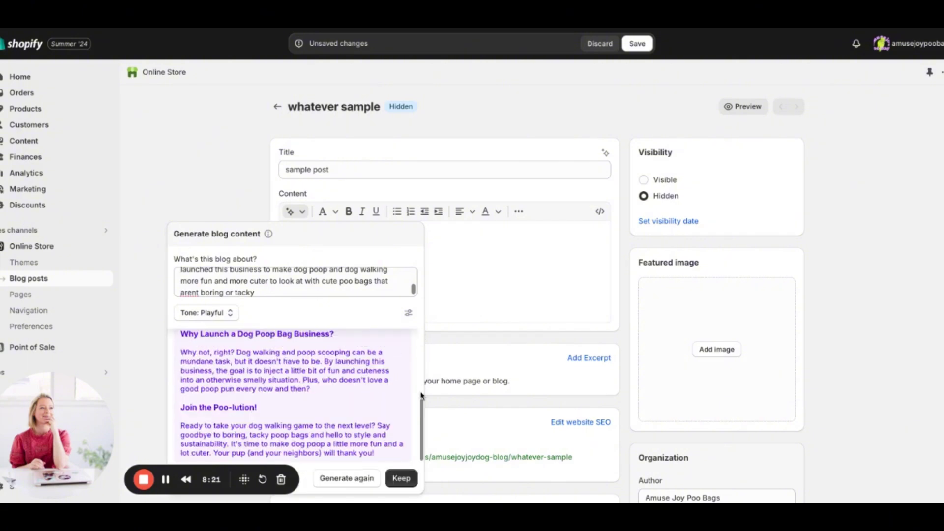
pyautogui.scroll(5, 422, 369)
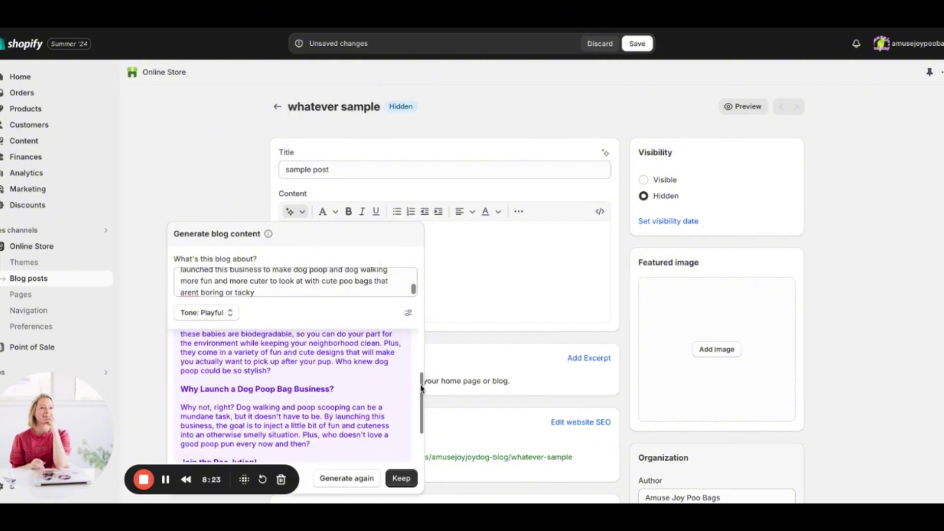
pyautogui.scroll(-3, 421, 364)
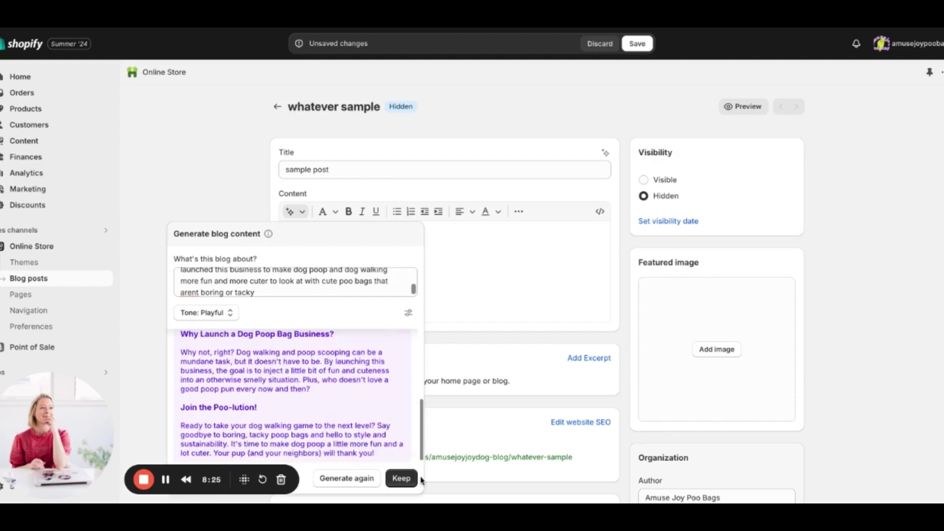
pyautogui.click(336, 479)
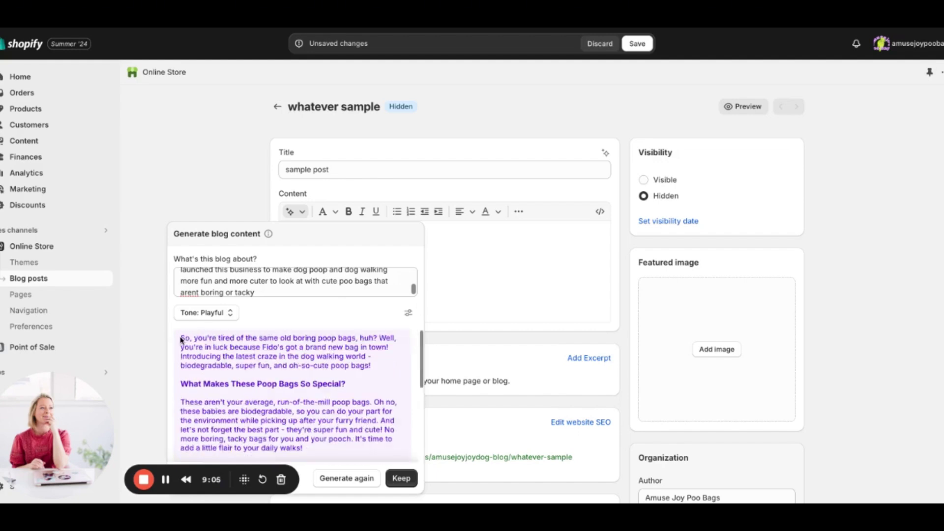
# - Copy the whole generated text and paste it over all the existing text in the post's content
pyautogui.moveTo(181, 339); pyautogui.dragTo(398, 478)
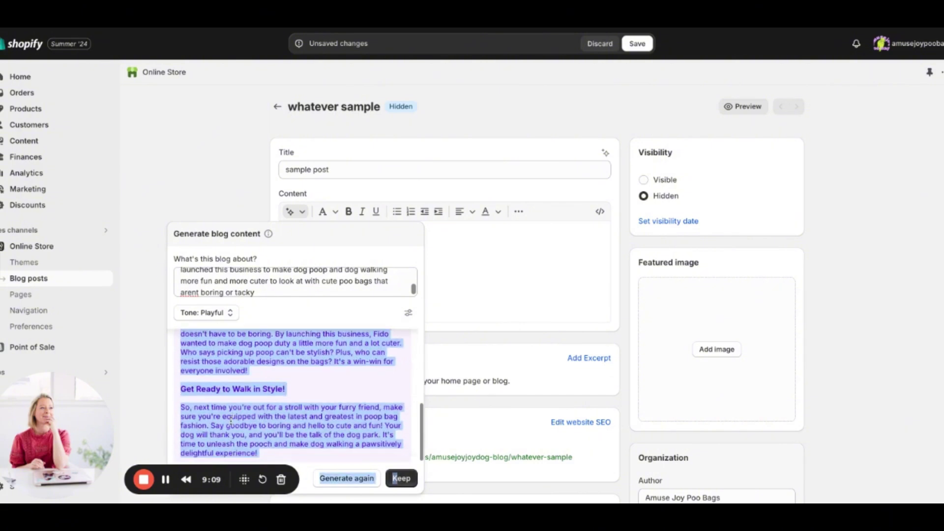
pyautogui.click(452, 251)
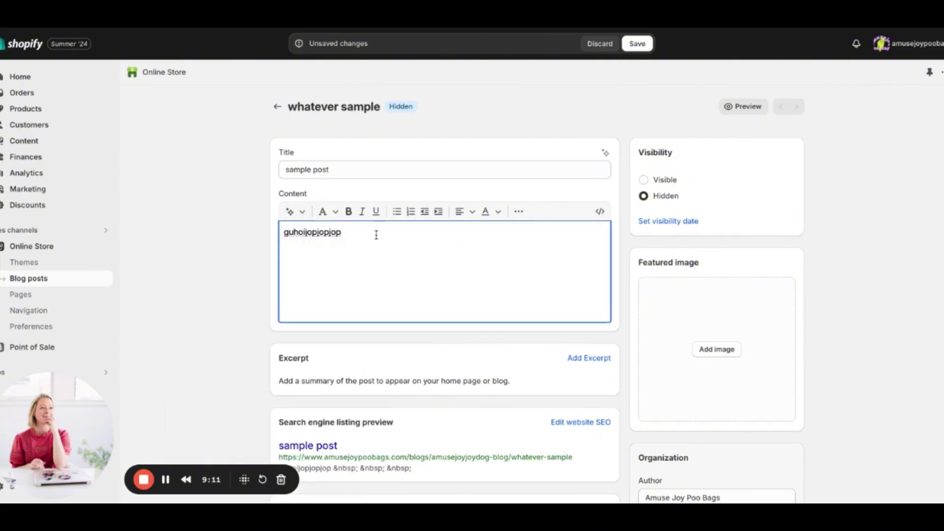
pyautogui.moveTo(372, 234); pyautogui.dragTo(330, 232)
pyautogui.hotkey('ctrl', 'a')
pyautogui.hotkey('ctrl', 'v')
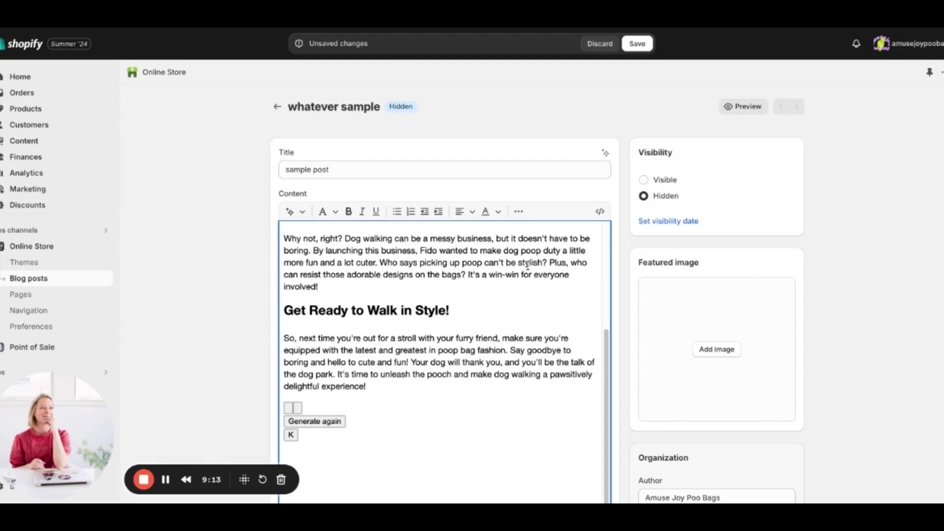
# - Delete the stray pasted button elements below the last paragraph of the post's content
pyautogui.moveTo(606, 353); pyautogui.dragTo(632, 447)
pyautogui.moveTo(325, 443); pyautogui.dragTo(284, 404)
pyautogui.press('BackSpace')
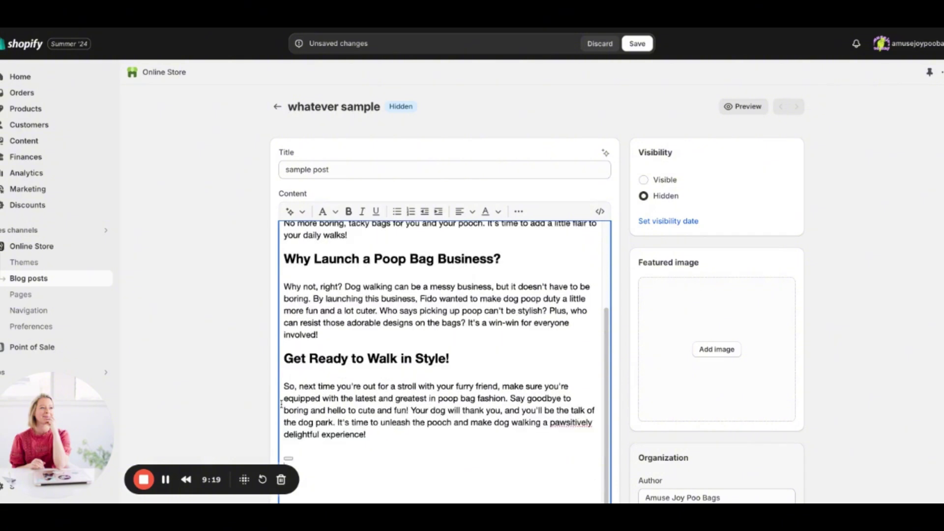
pyautogui.scroll(1, 381, 348)
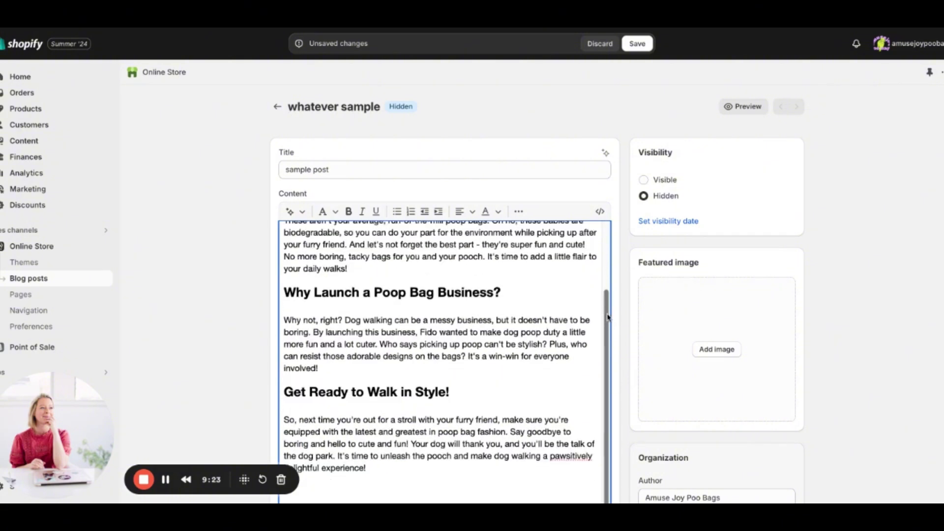
# - Replace the blog post's title with "We Launched a FUN Dog Poop Bag Business- Our Story"
pyautogui.scroll(1, 610, 317)
pyautogui.scroll(2, 614, 199)
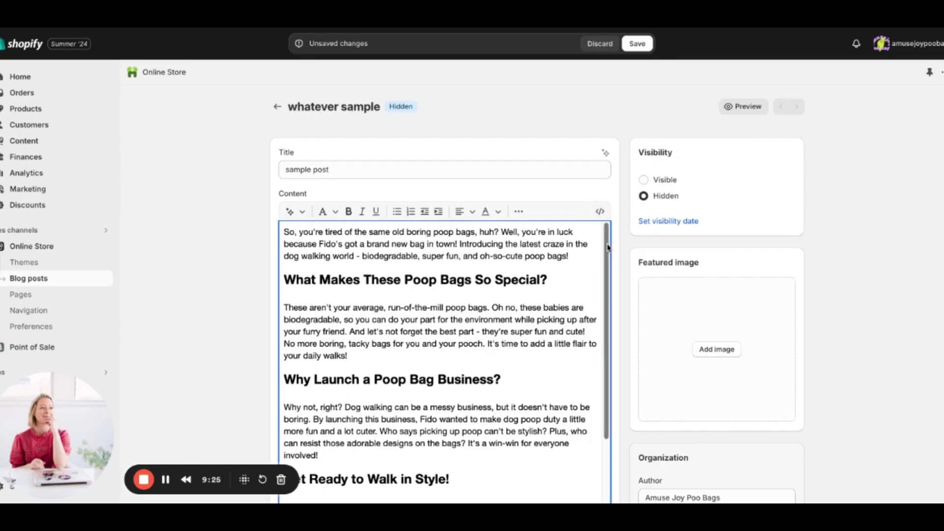
pyautogui.scroll(-4, 604, 320)
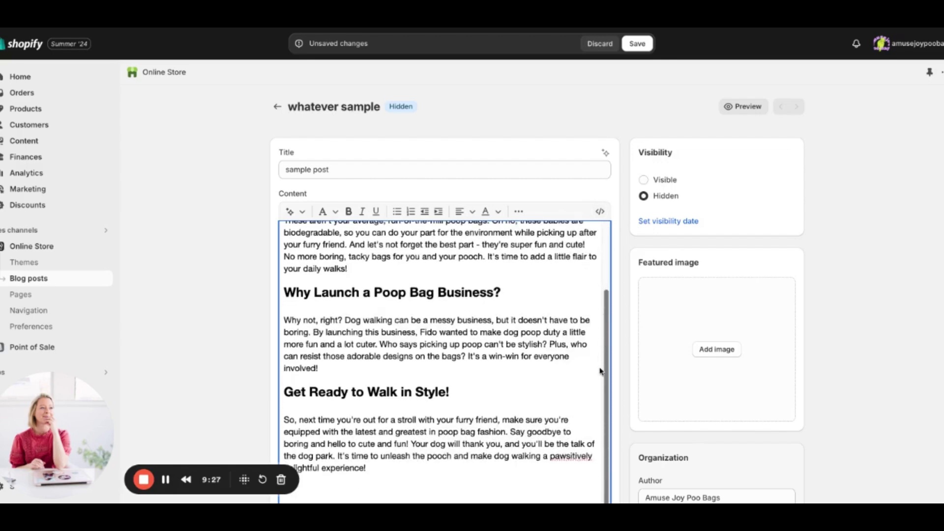
pyautogui.scroll(4, 601, 372)
pyautogui.moveTo(341, 169); pyautogui.dragTo(257, 170)
pyautogui.write('W')
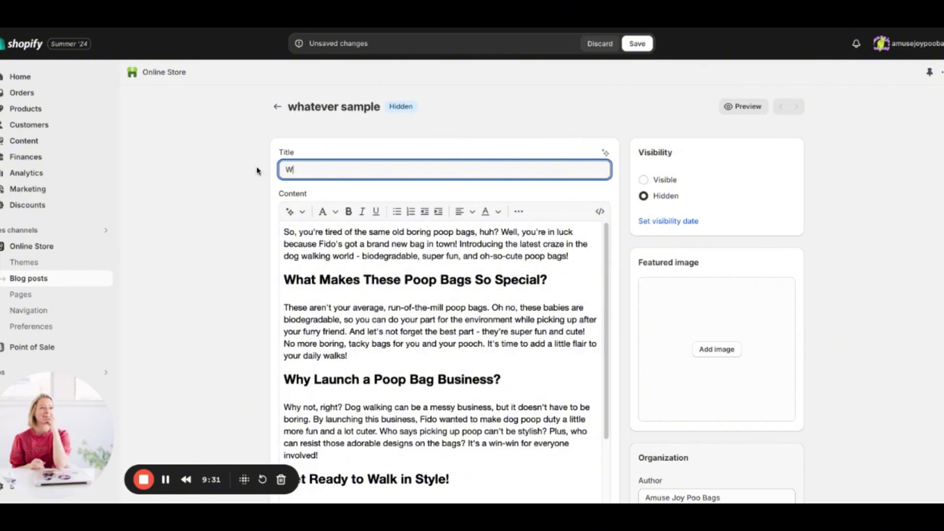
pyautogui.write('e Launched a Dog')
pyautogui.press('BackSpace')
pyautogui.press('BackSpace')
pyautogui.write('FUN Dog Poop ')
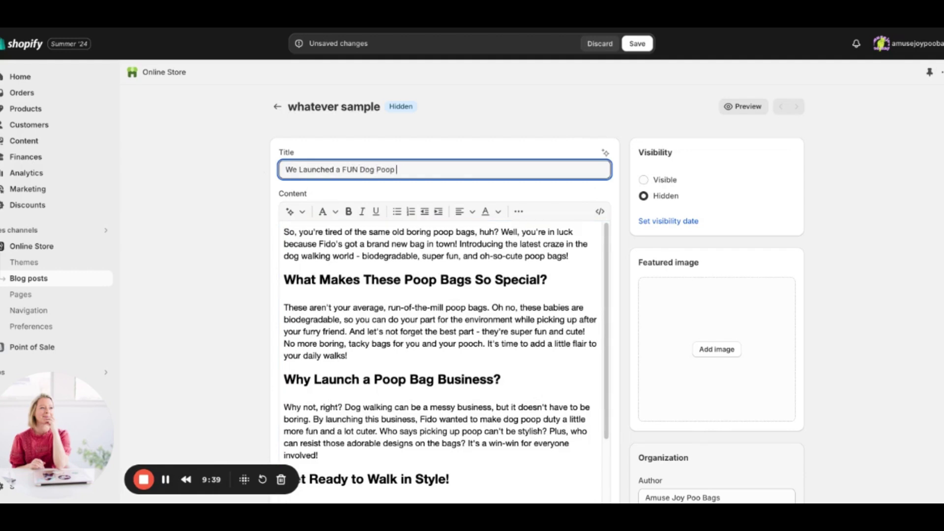
pyautogui.write('Bag BUSI')
pyautogui.press('BackSpace')
pyautogui.press('BackSpace')
pyautogui.write('usiness- Our Story')
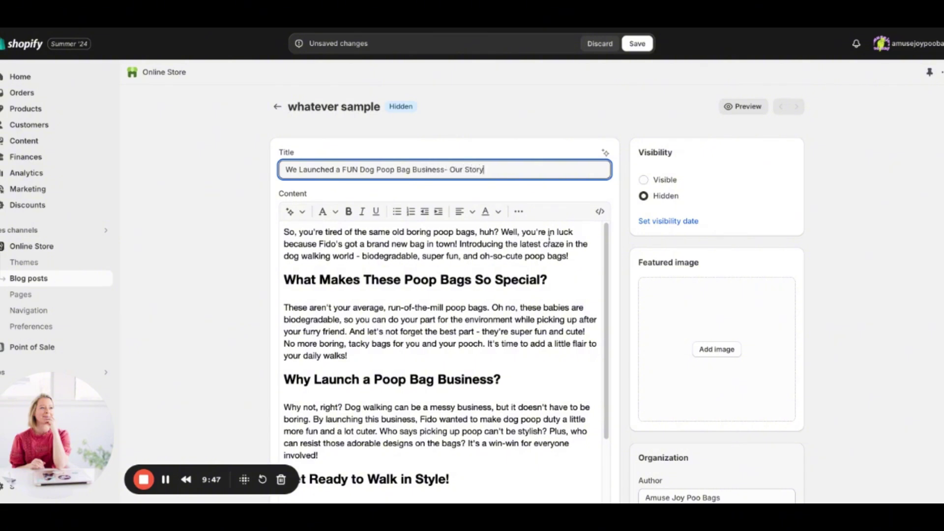
# - Add a sign-off below the last paragraph of the post's content, with "Sincerely" followed by the author's first name on its own line
pyautogui.click(599, 246)
pyautogui.scroll(-2, 600, 319)
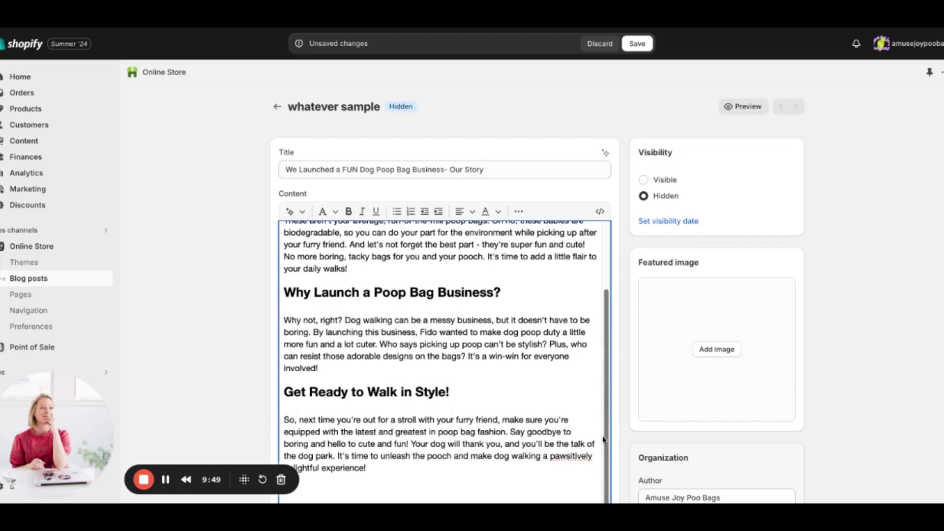
pyautogui.click(390, 469)
pyautogui.press('Return')
pyautogui.press('Return')
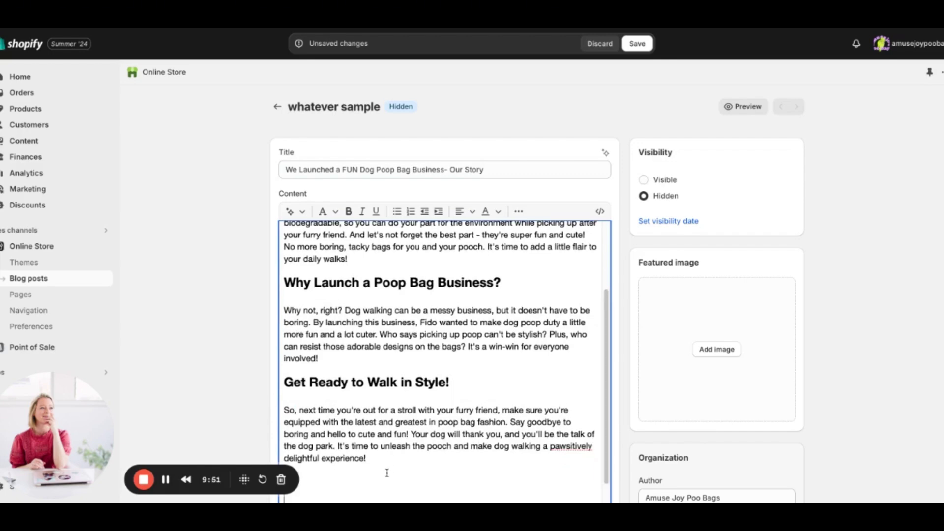
pyautogui.write('Sincerely')
pyautogui.press('Return')
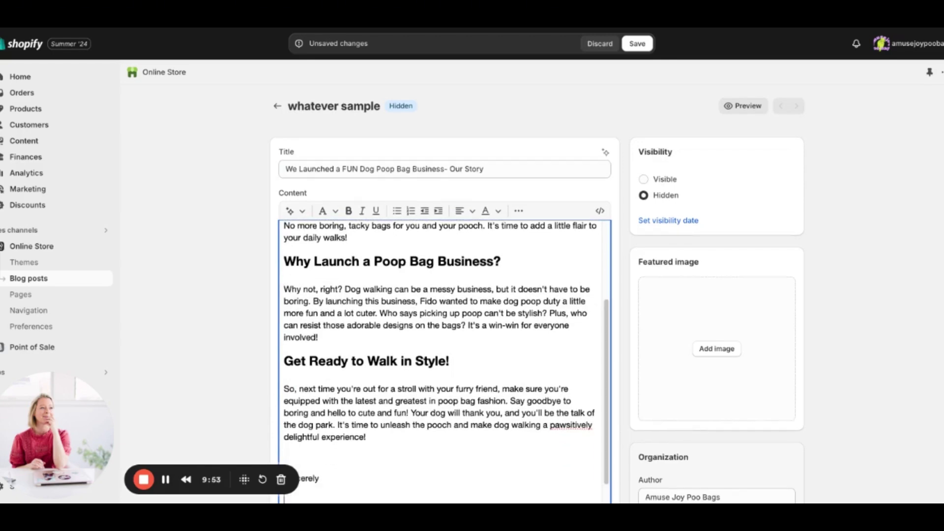
pyautogui.write('Kellie')
pyautogui.press('Return')
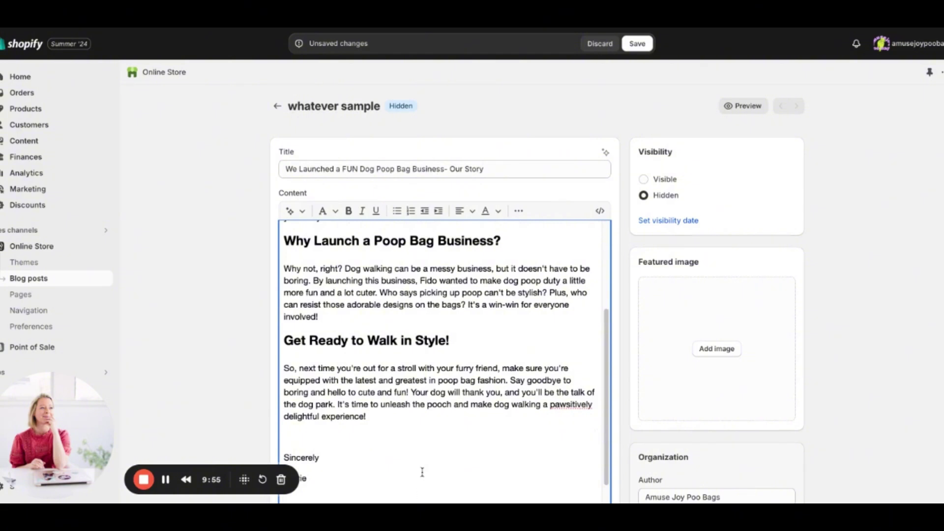
# - Insert the line "Drop a comment if you are tired of boring poo bags." between the last paragraph and the sign-off
pyautogui.click(396, 419)
pyautogui.press('Return')
pyautogui.press('Return')
pyautogui.write('D')
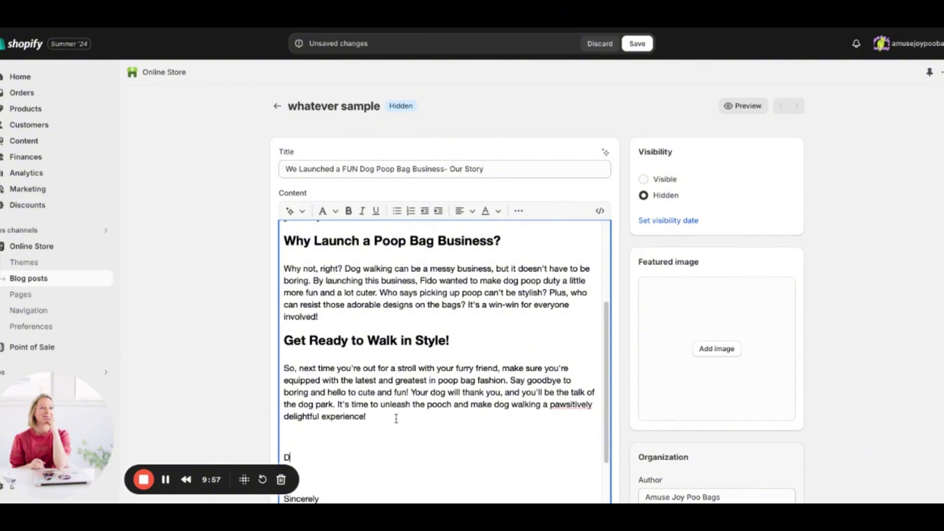
pyautogui.write('rop a comment if')
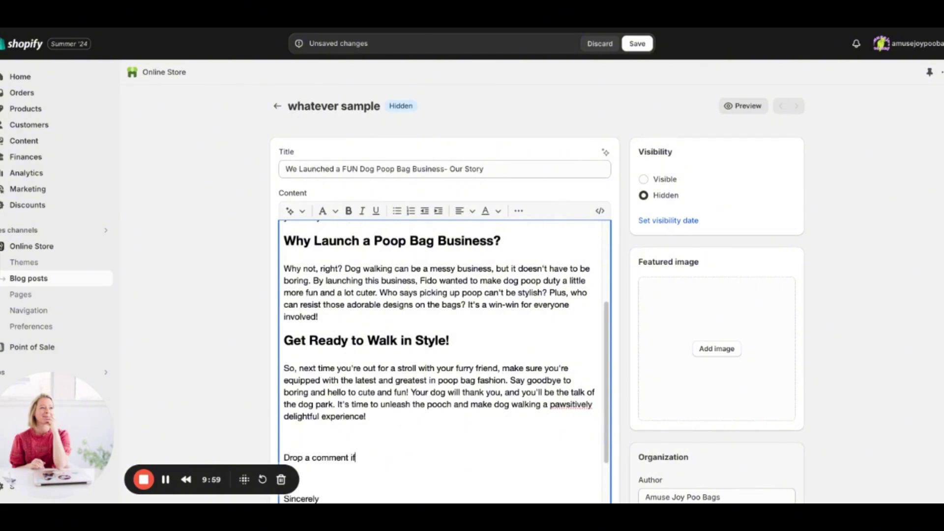
pyautogui.write(' you are tired ')
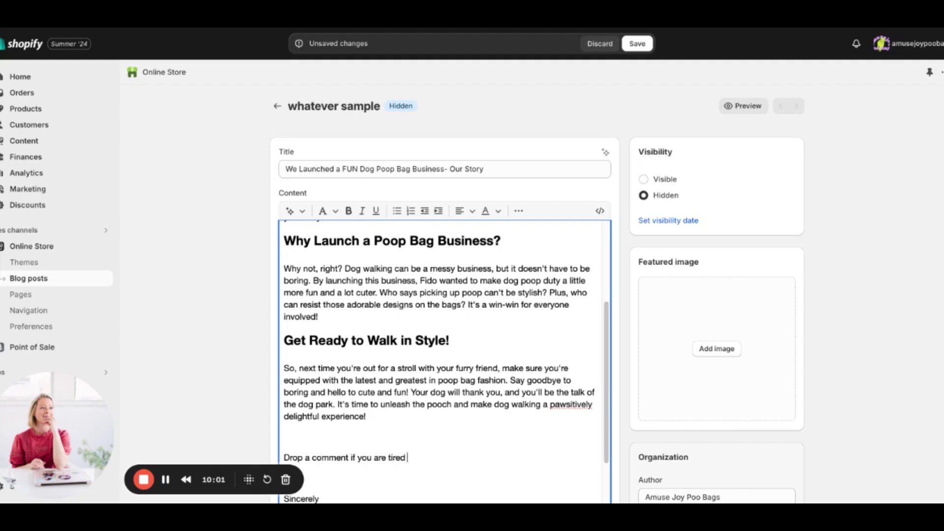
pyautogui.write('of boring poo bags.')
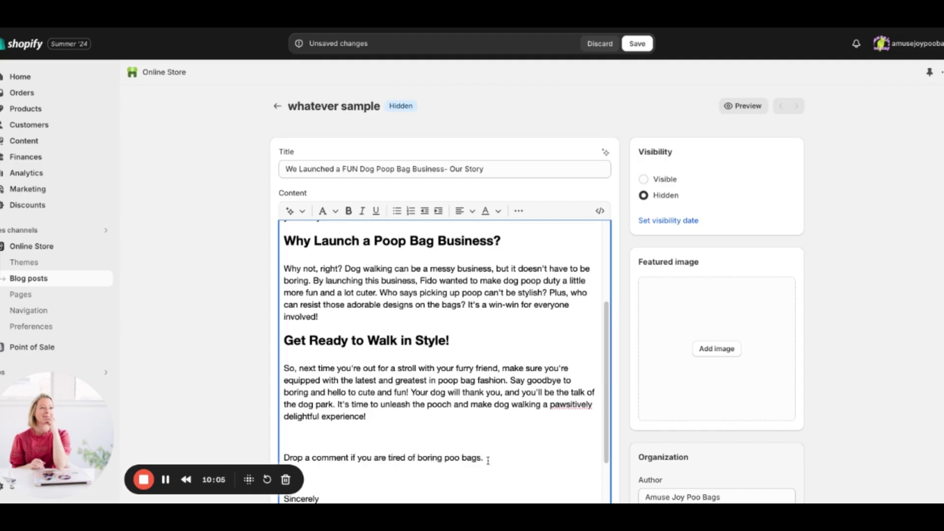
# - Format the "Drop a comment" line as Heading 3 with bold, italic and underline
pyautogui.moveTo(488, 460); pyautogui.dragTo(285, 458)
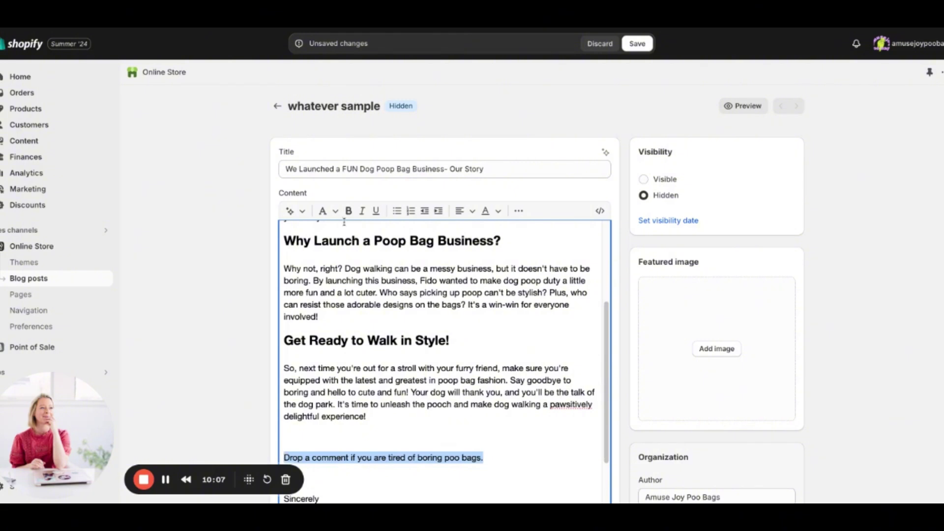
pyautogui.click(328, 211)
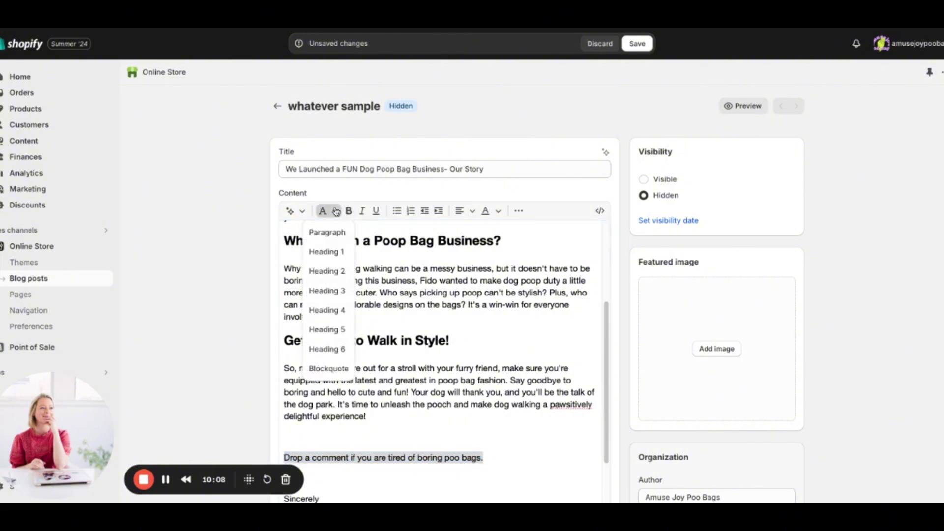
pyautogui.click(329, 292)
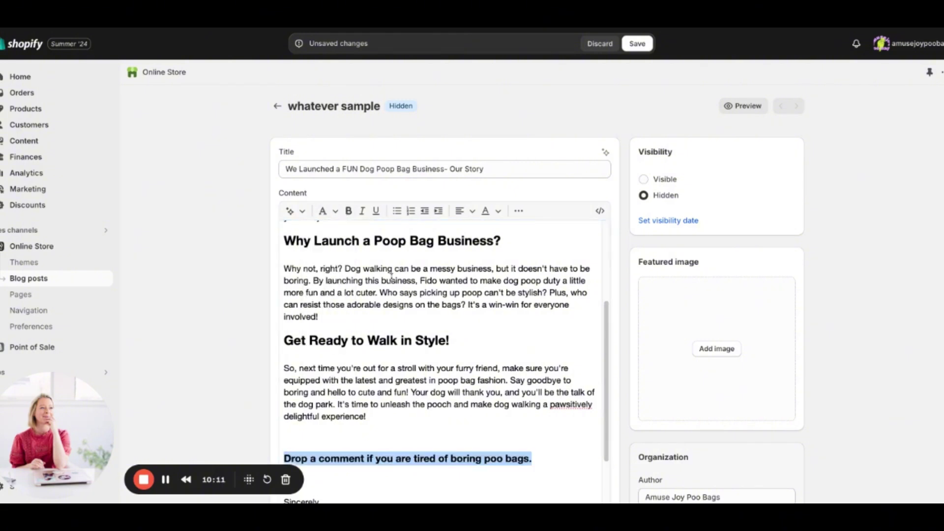
pyautogui.click(348, 211)
pyautogui.click(363, 211)
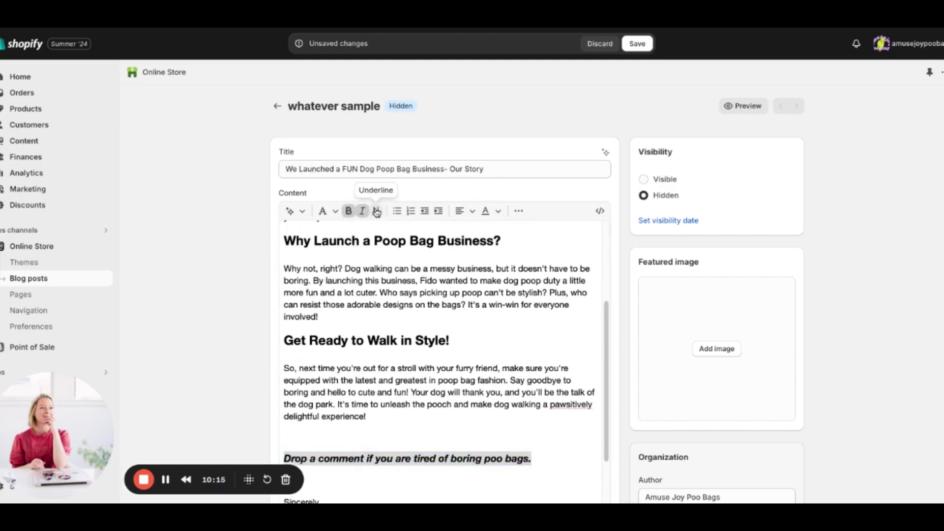
pyautogui.click(376, 211)
# - Open the post's search engine listing for editing and enter the page title "I Launched A Fun Dog Poop Bag Business|"
pyautogui.moveTo(608, 307); pyautogui.dragTo(608, 140)
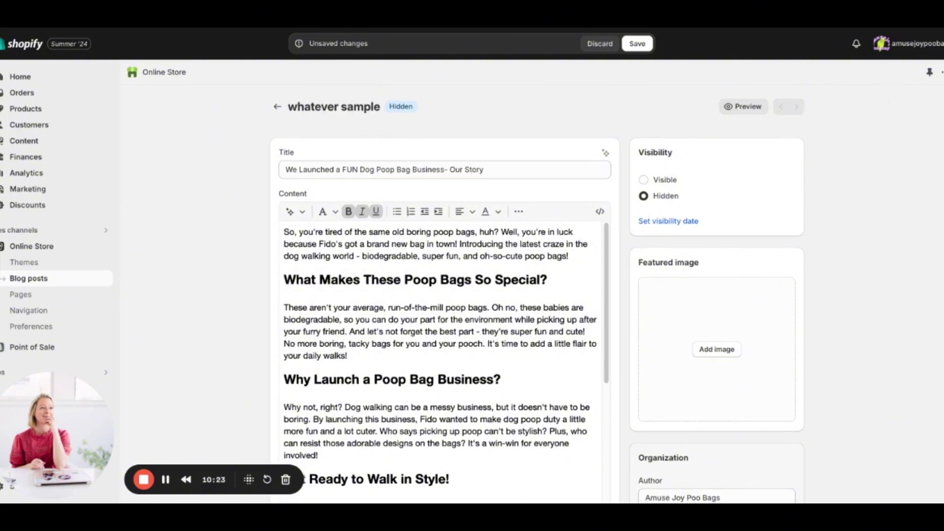
pyautogui.scroll(-7, 536, 280)
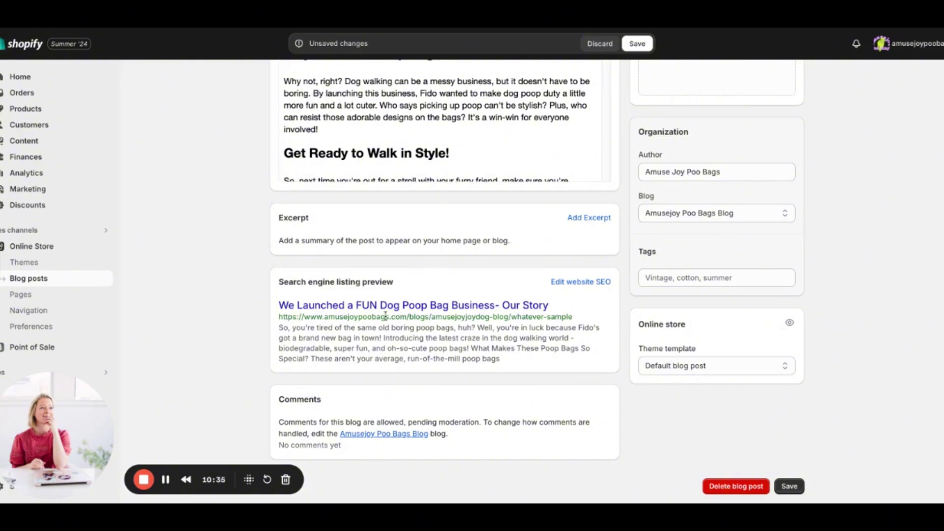
pyautogui.click(574, 283)
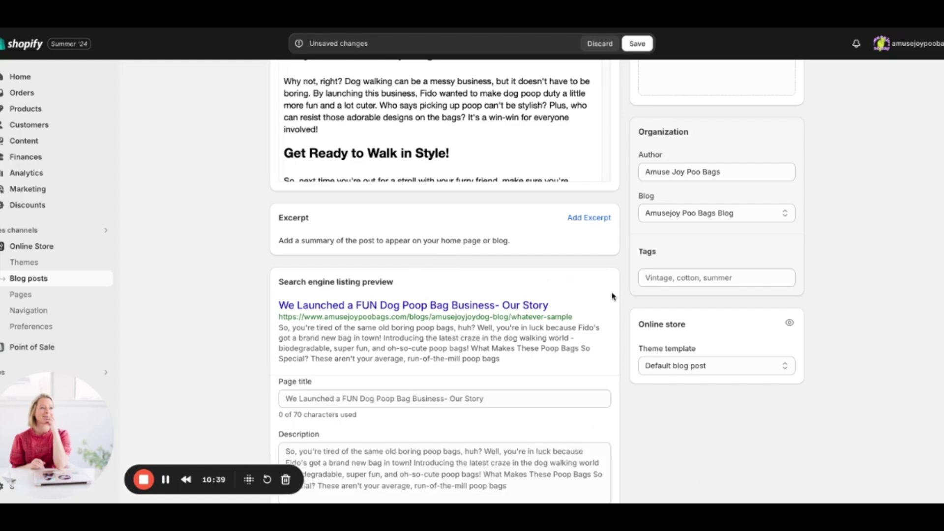
pyautogui.click(493, 399)
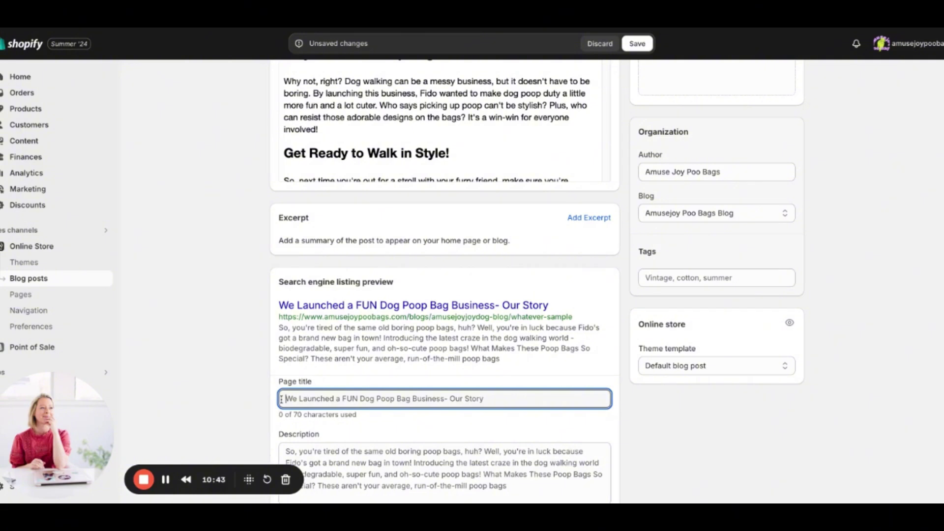
pyautogui.write('I Launched')
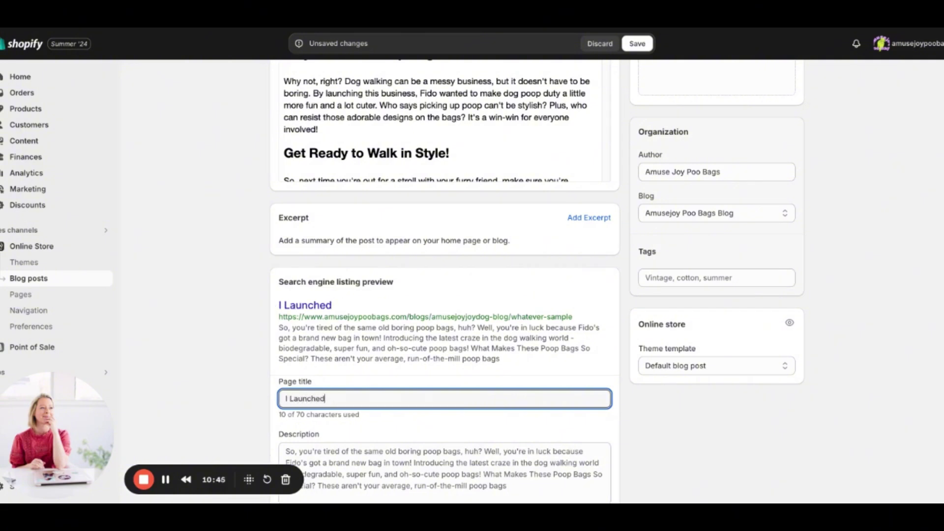
pyautogui.write(' A Fun Dog Poop Bag')
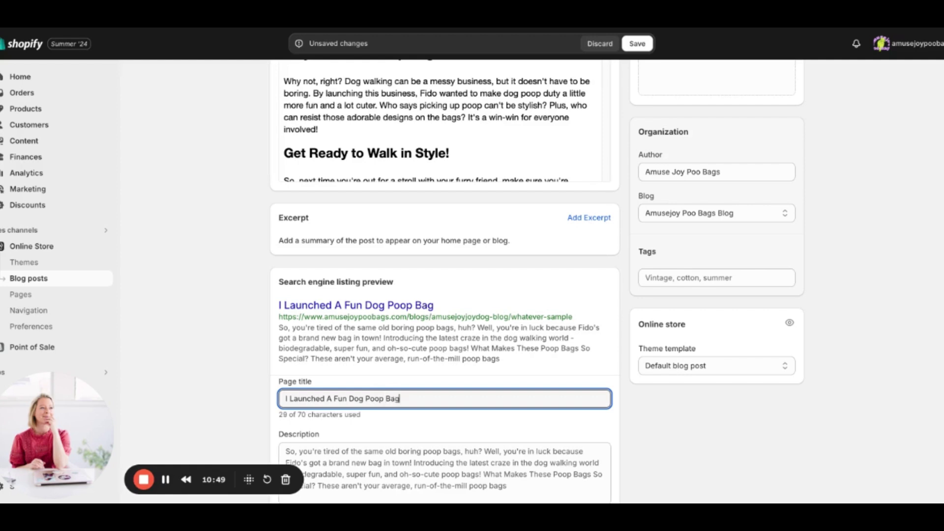
pyautogui.write(' BUsines')
pyautogui.press('BackSpace')
pyautogui.press('BackSpace')
pyautogui.press('BackSpace')
pyautogui.press('BackSpace')
pyautogui.press('BackSpace')
pyautogui.press('BackSpace')
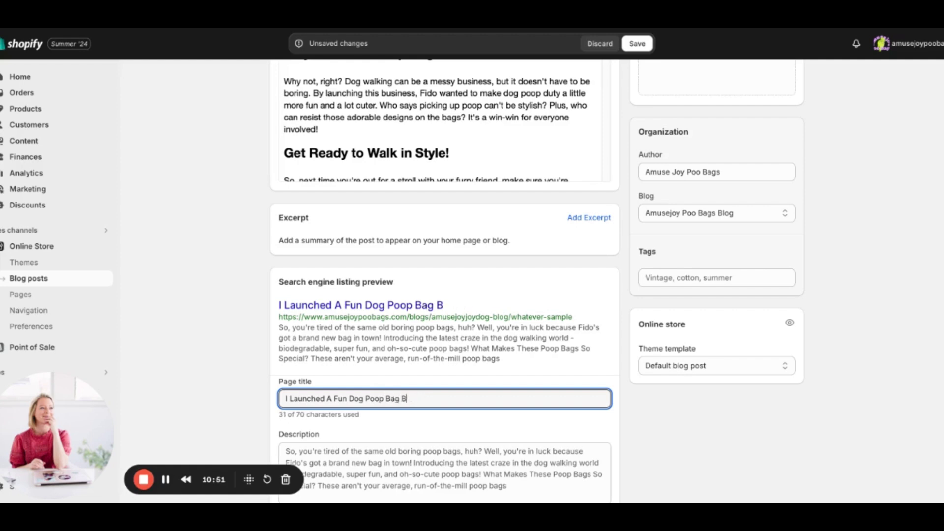
pyautogui.write('usiness')
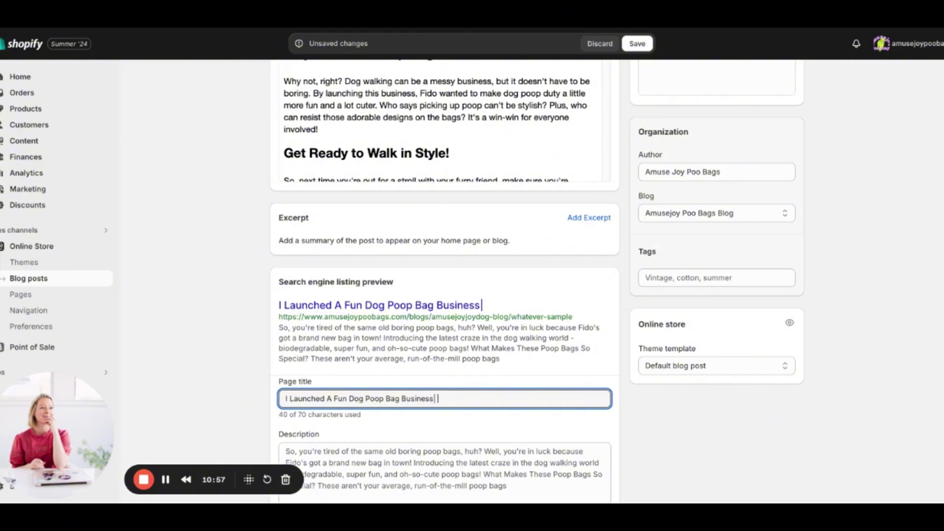
# - Put "How & Why" in front of the search listing's page title and add "Amusejoy Dog Poo Bag" at its end
pyautogui.click(282, 398)
pyautogui.write('How & Why')
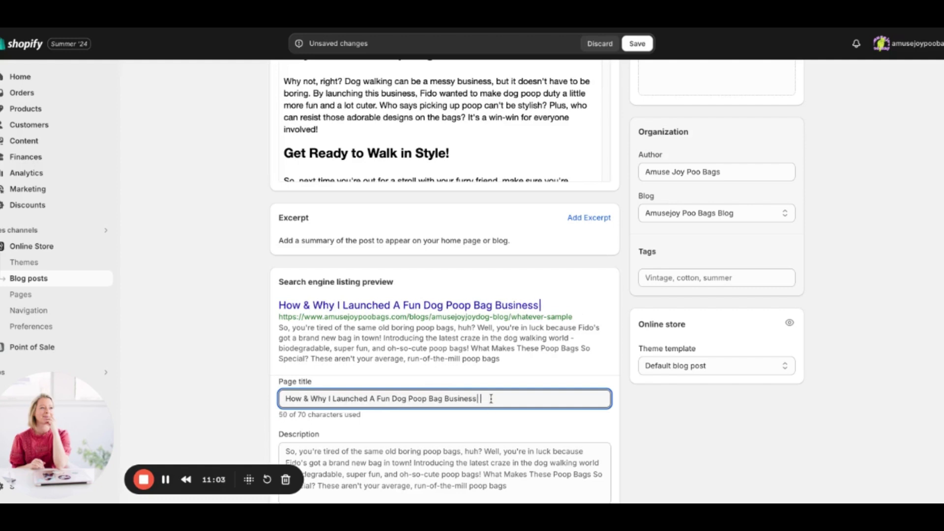
pyautogui.write(' Amusejoy')
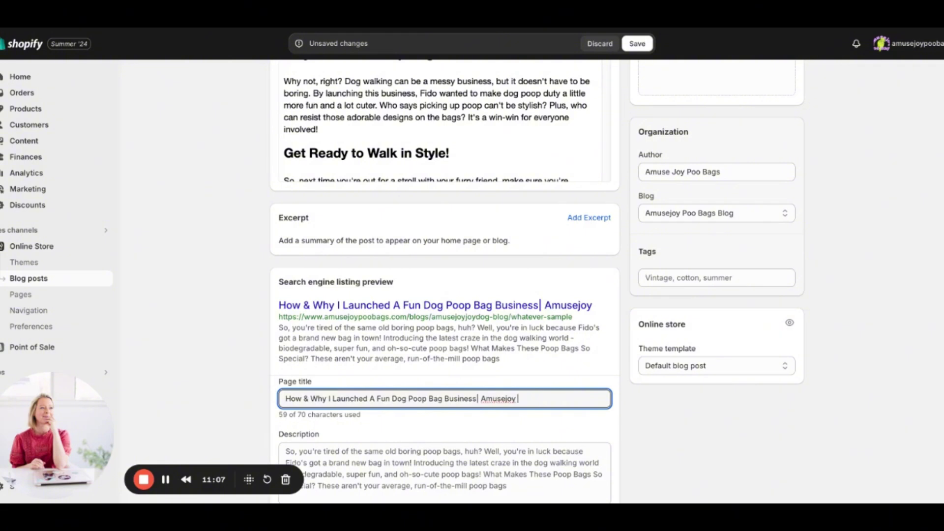
pyautogui.write(' Dog Poo Bag')
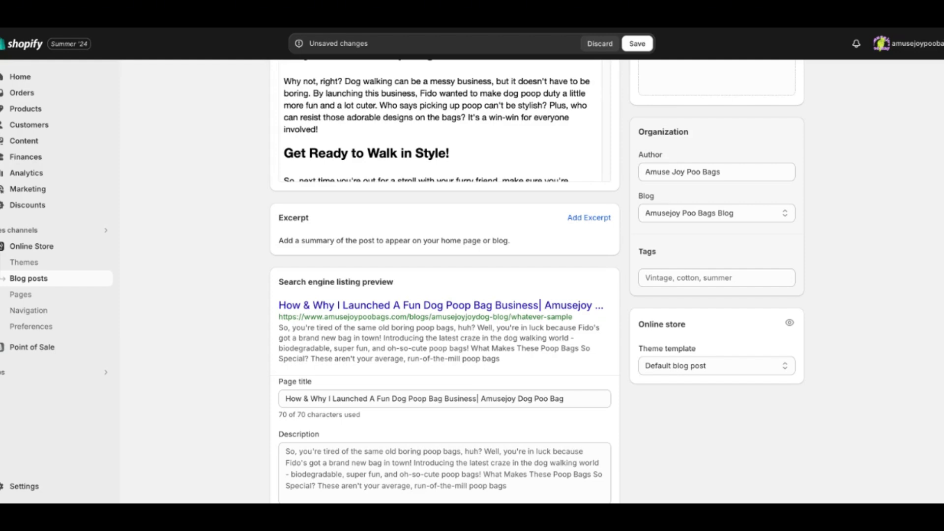
pyautogui.click(564, 398)
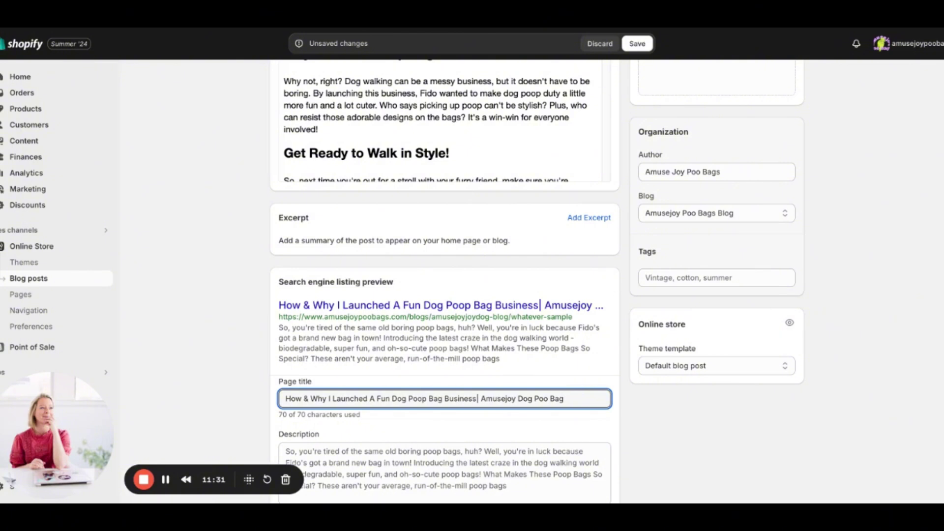
# - Replace the search listing description with "I just launched a dog poop bag business! ahh. What an exciting time and"
pyautogui.scroll(5, 445, 282)
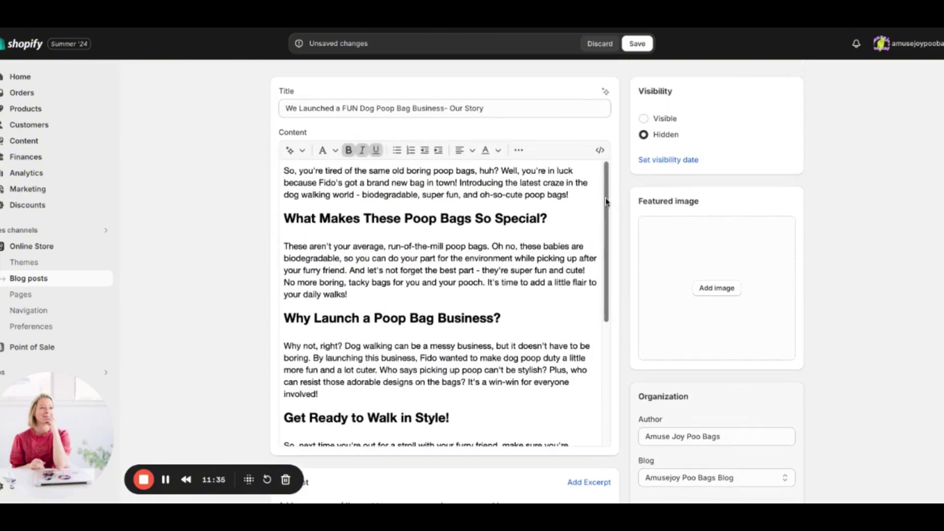
pyautogui.moveTo(606, 201); pyautogui.dragTo(610, 271)
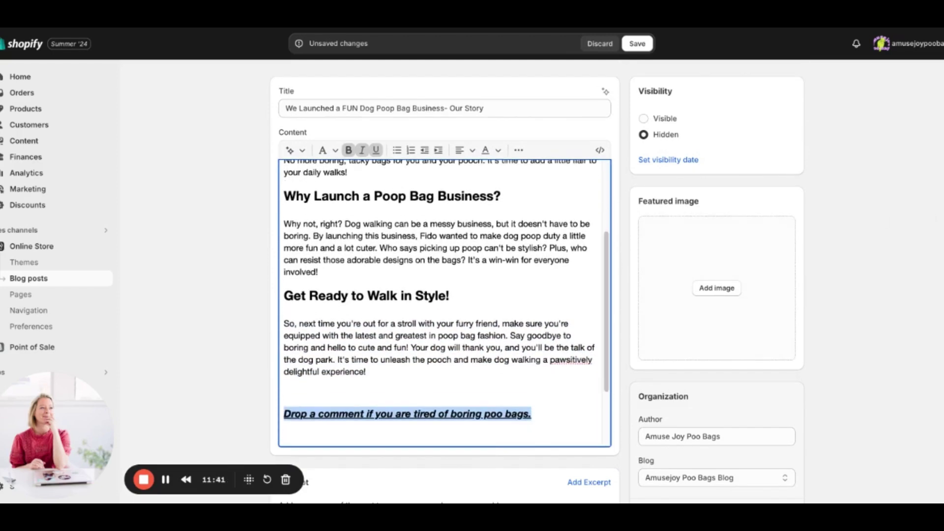
pyautogui.scroll(-10, 860, 307)
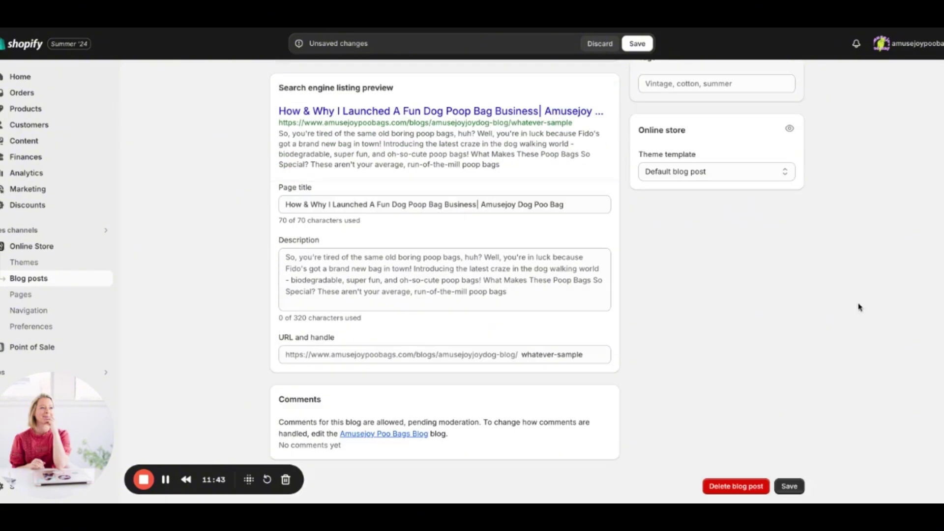
pyautogui.click(347, 280)
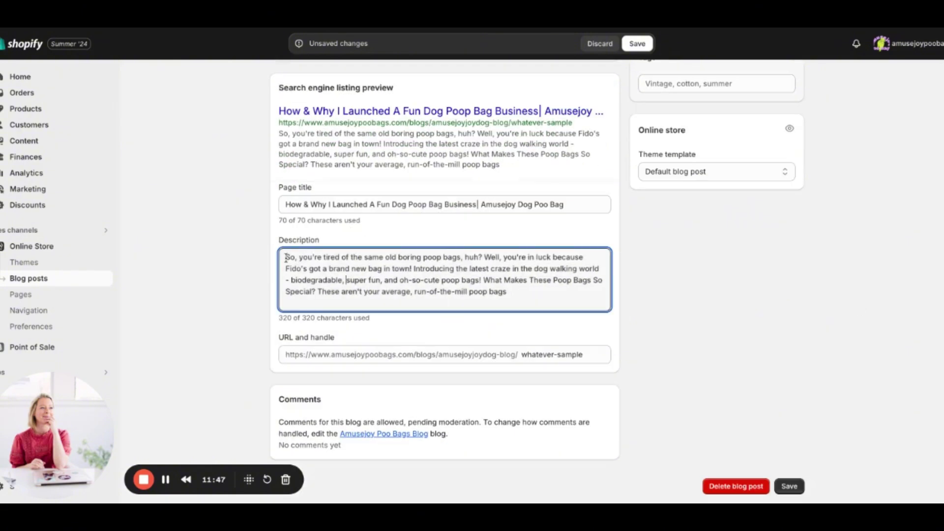
pyautogui.moveTo(286, 257); pyautogui.dragTo(531, 302)
pyautogui.press('BackSpace')
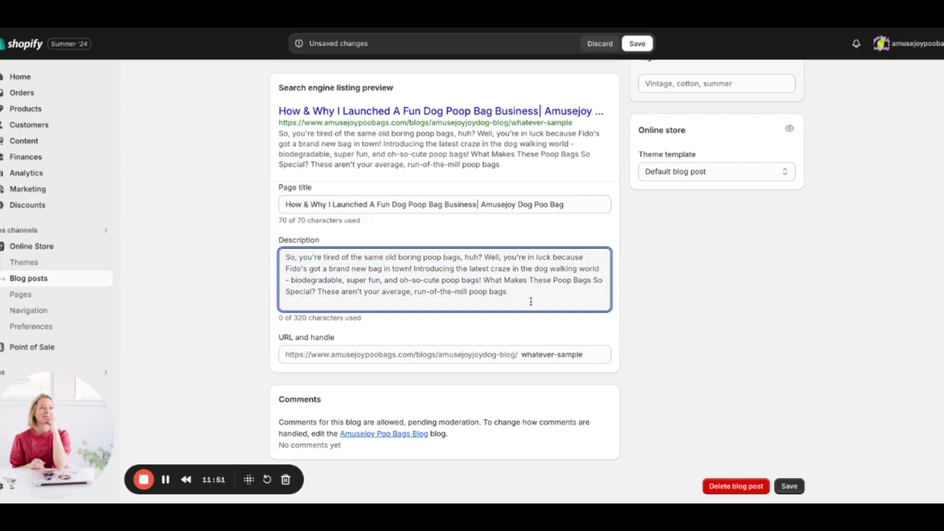
pyautogui.write('I just la')
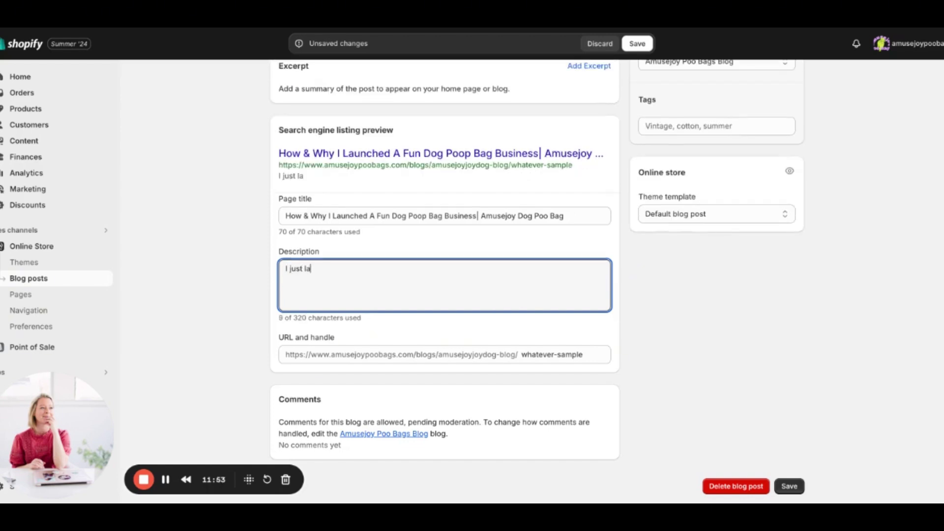
pyautogui.write('unched a dog p')
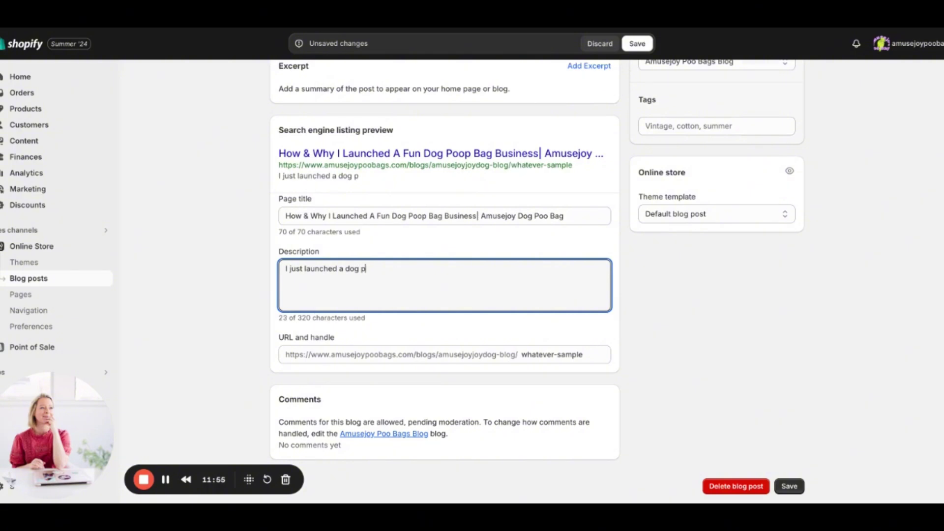
pyautogui.write('oop bag ')
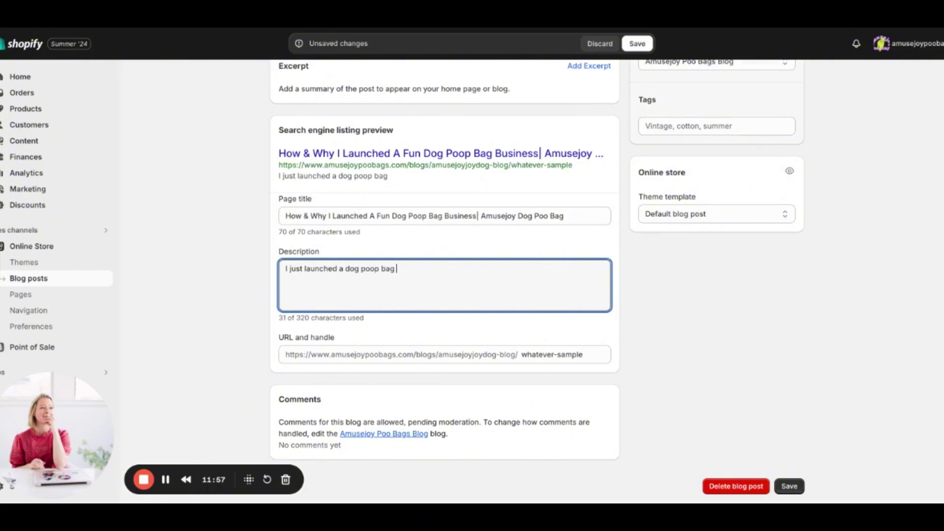
pyautogui.write('business')
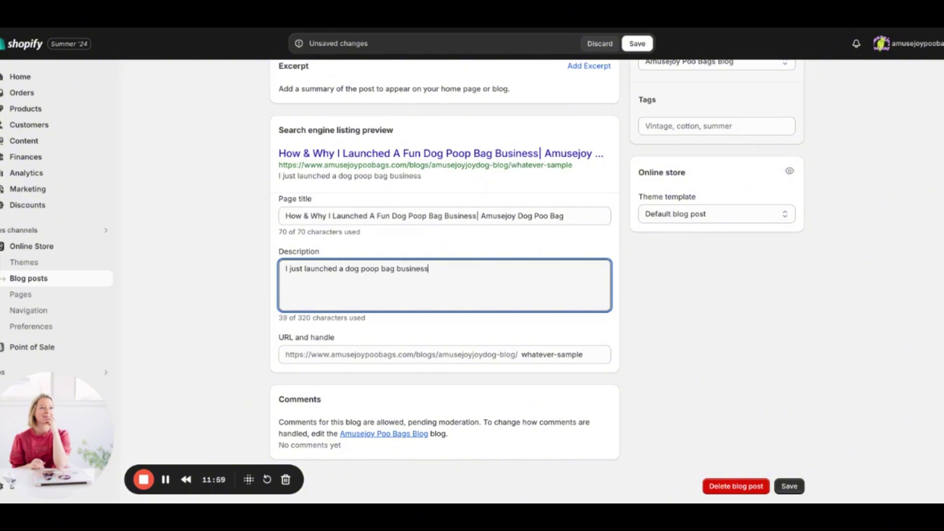
pyautogui.write('! ahh. What an exciti')
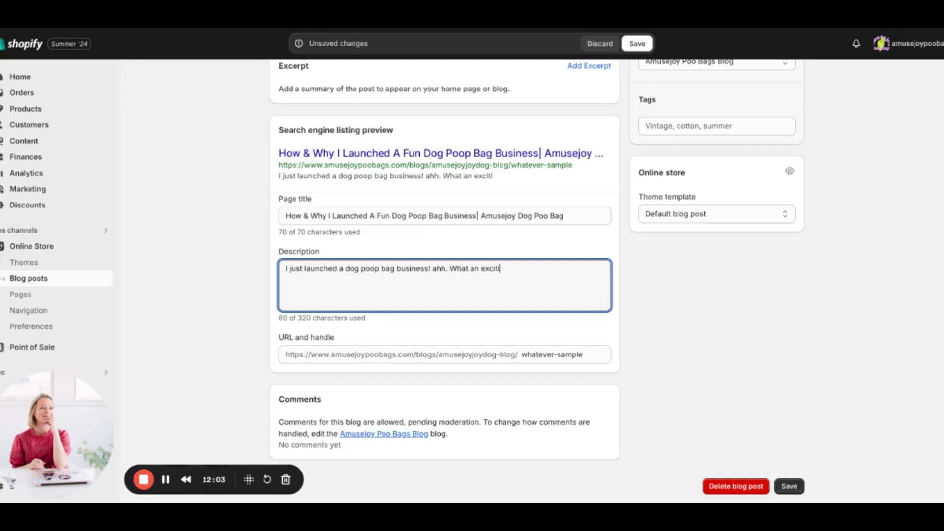
pyautogui.write('ng time and')
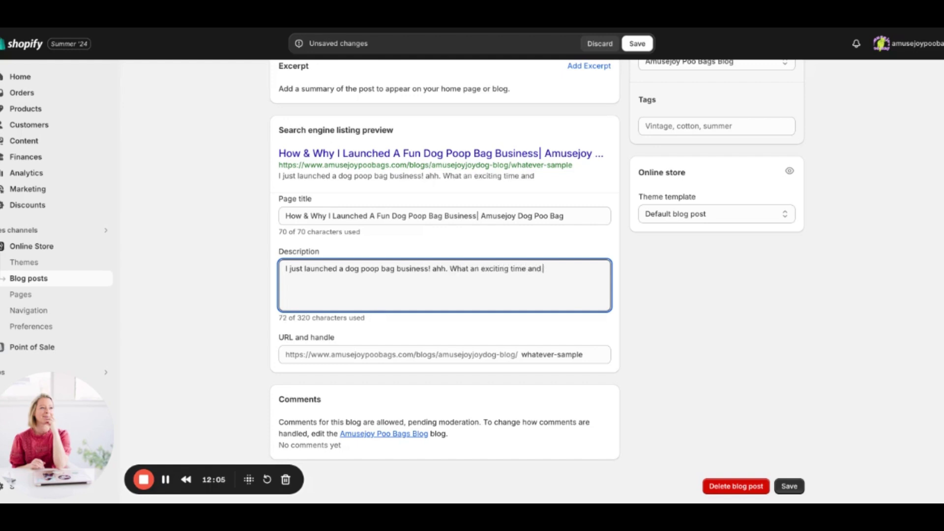
# - Continue the description with "and I cant wai tto share our story, our why and what makes our dog poo bags so dang special and fun."
pyautogui.press('BackSpace')
pyautogui.press('BackSpace')
pyautogui.press('BackSpace')
pyautogui.press('BackSpace')
pyautogui.write('and I cant wai tto share our')
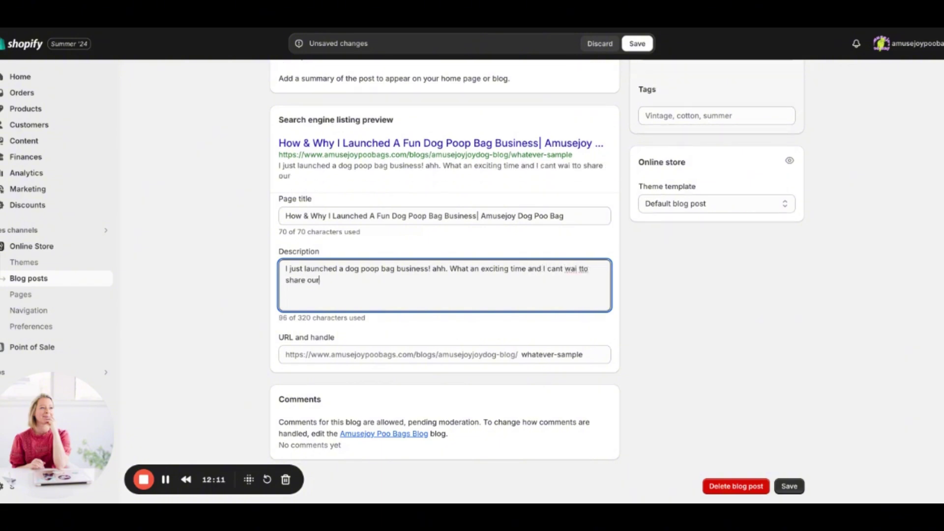
pyautogui.write(' story, our wh')
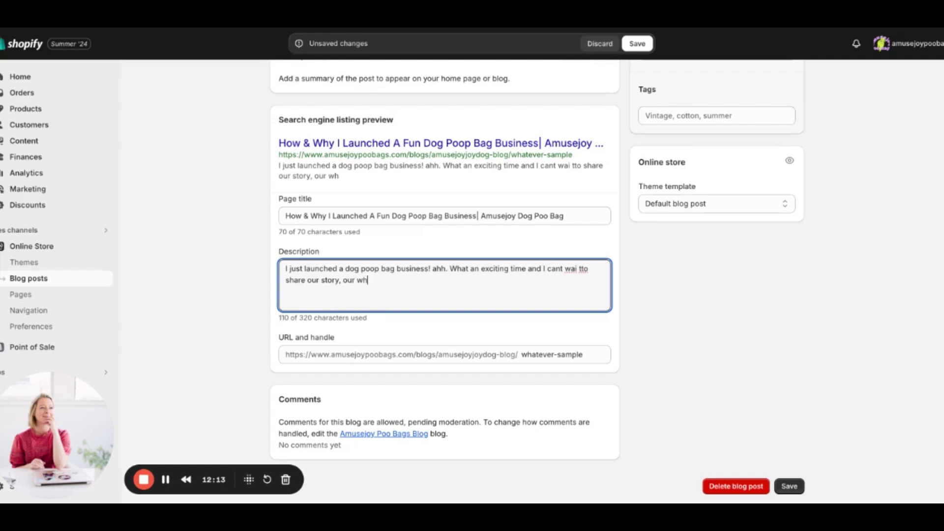
pyautogui.write('y and what')
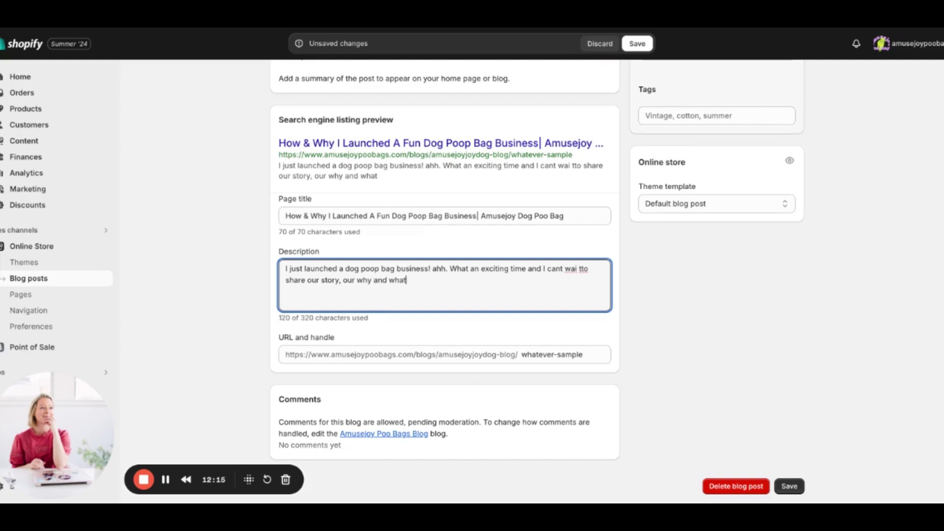
pyautogui.write(' mkes our po')
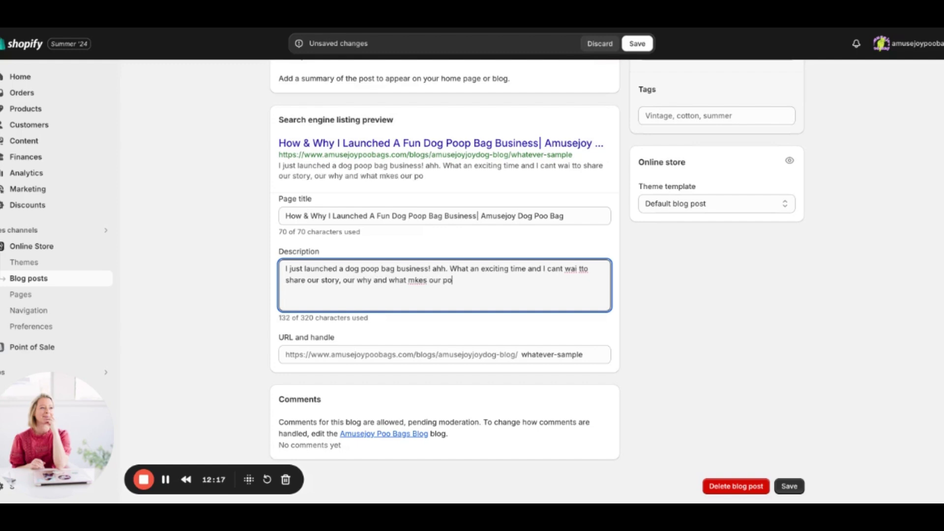
pyautogui.write('o')
pyautogui.press('BackSpace')
pyautogui.press('BackSpace')
pyautogui.press('BackSpace')
pyautogui.write('dog poo bags so ')
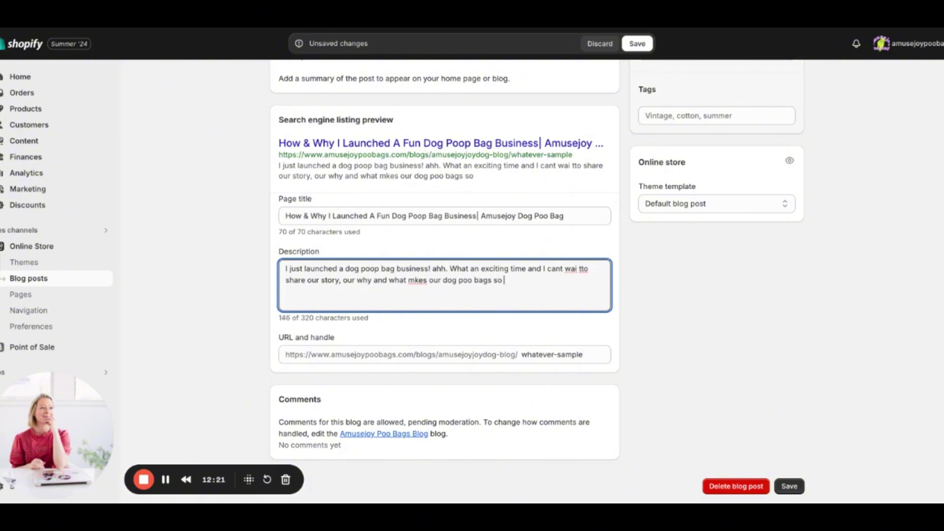
pyautogui.write('dang special and fun.')
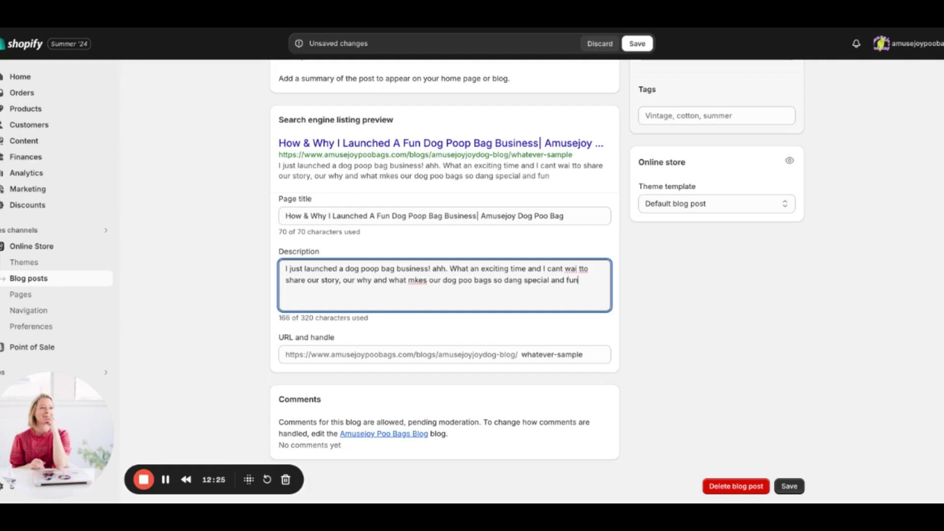
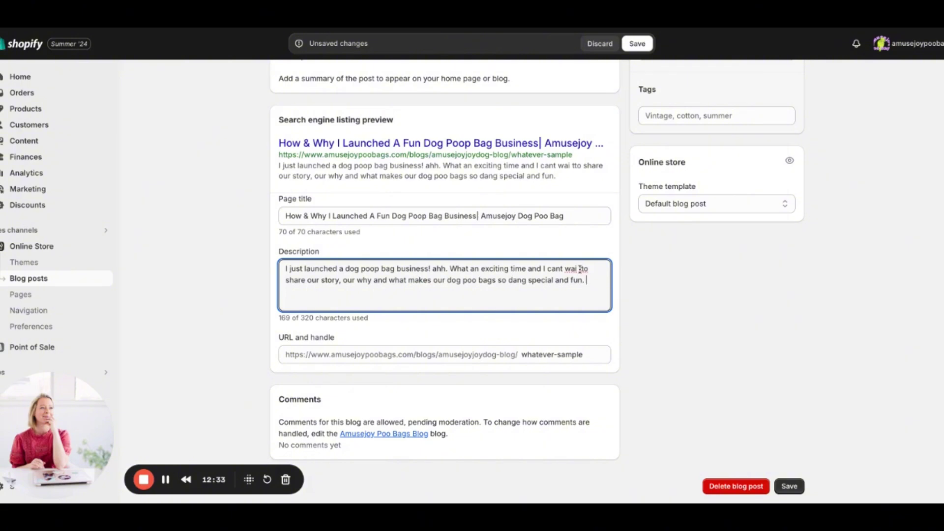
# - Correct "wai tto" to "wait to" in the search listing description and insert "cute" before "dog poo bags"
pyautogui.click(580, 269)
pyautogui.press('BackSpace')
pyautogui.click(581, 269)
pyautogui.click(595, 282)
pyautogui.click(449, 280)
pyautogui.write('cute')
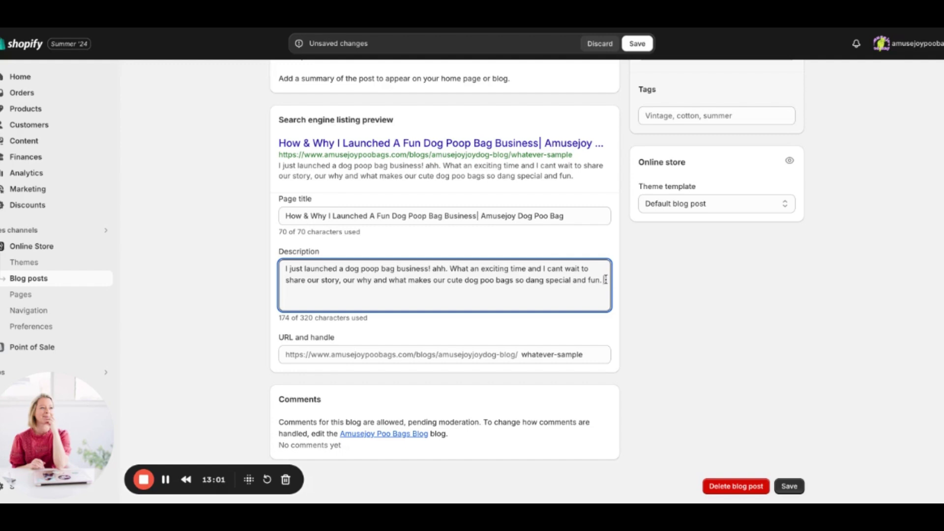
# - Add the sentence "Created in Seattle Washington, a small business." at the end of the search listing description
pyautogui.write('Created by')
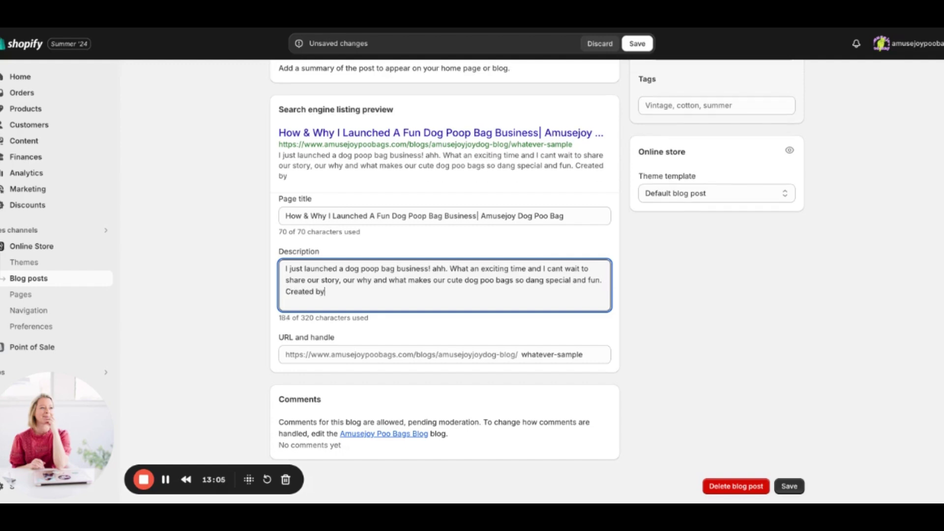
pyautogui.press('BackSpace')
pyautogui.press('BackSpace')
pyautogui.write('in Seattle Wash')
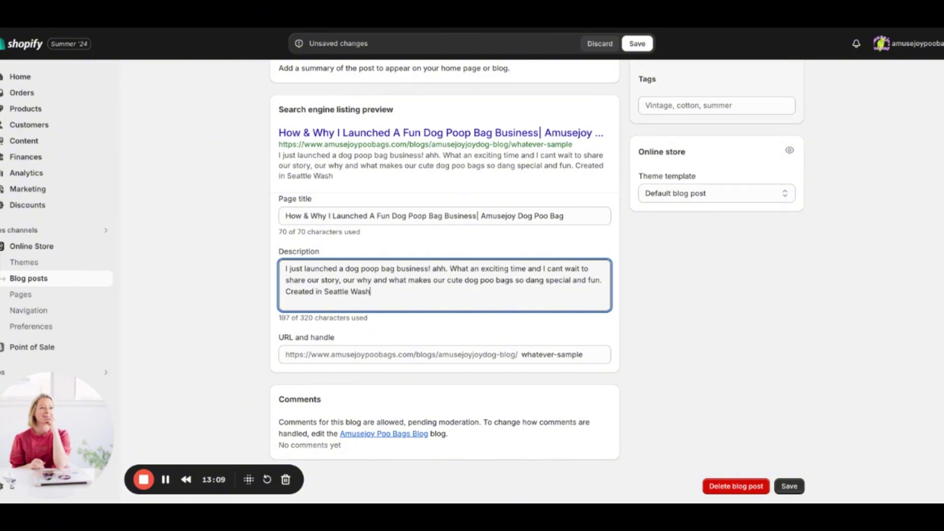
pyautogui.write('ington, a sm')
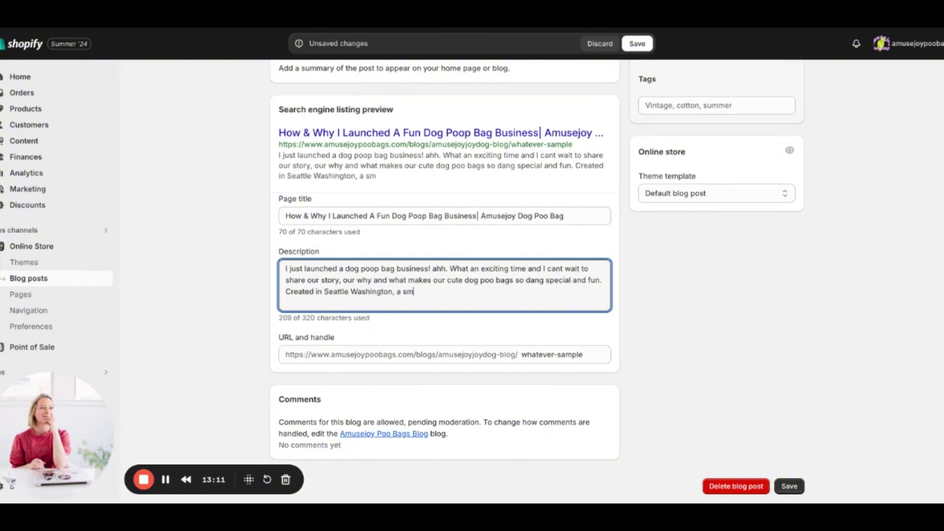
pyautogui.write('all business.')
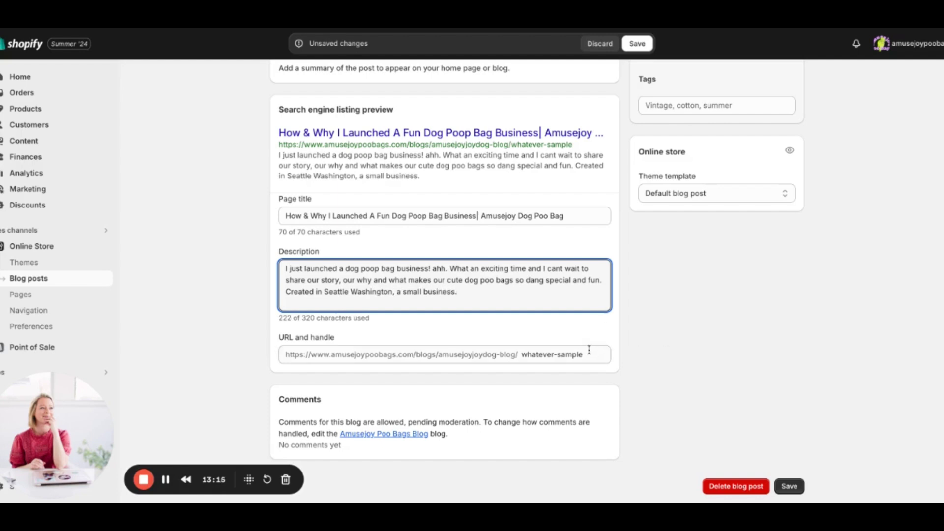
# - Change the post's URL handle to "our-founder-story", keeping the URL redirect enabled
pyautogui.moveTo(590, 354); pyautogui.dragTo(522, 354)
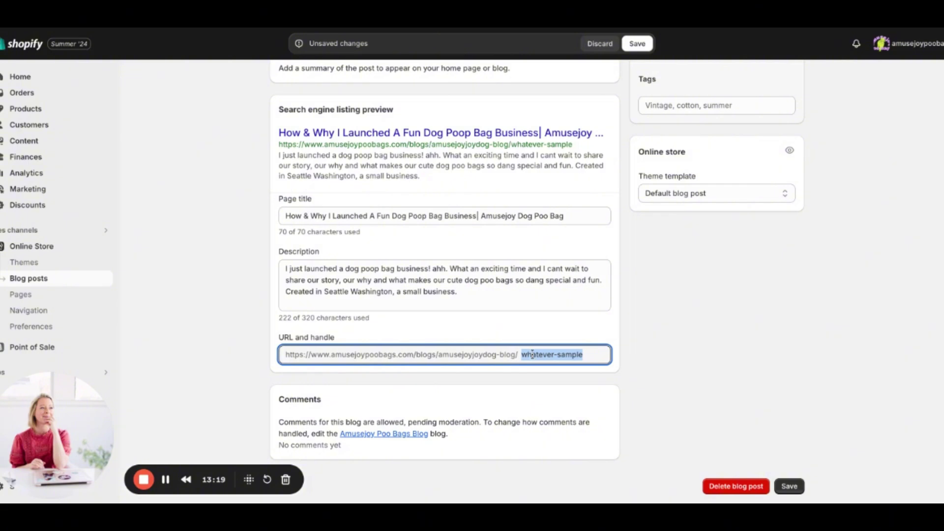
pyautogui.write('our-founder-story')
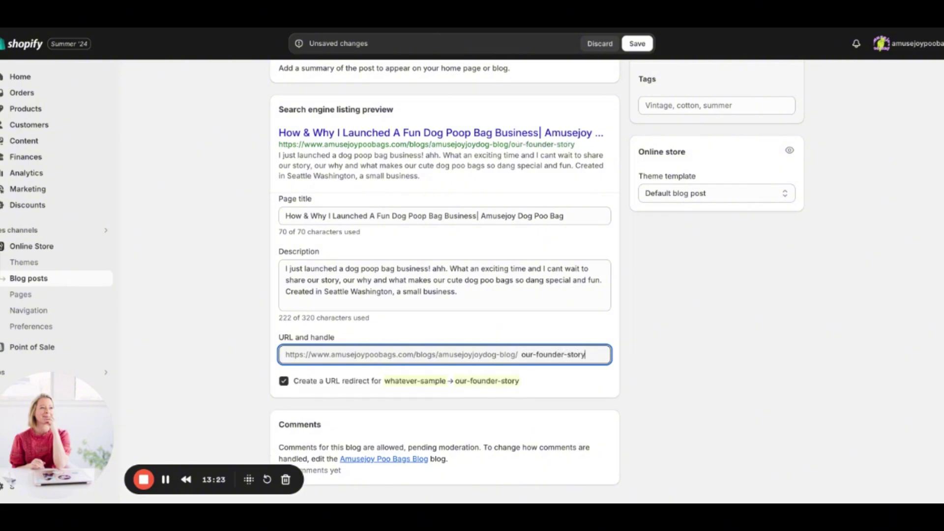
pyautogui.click(777, 324)
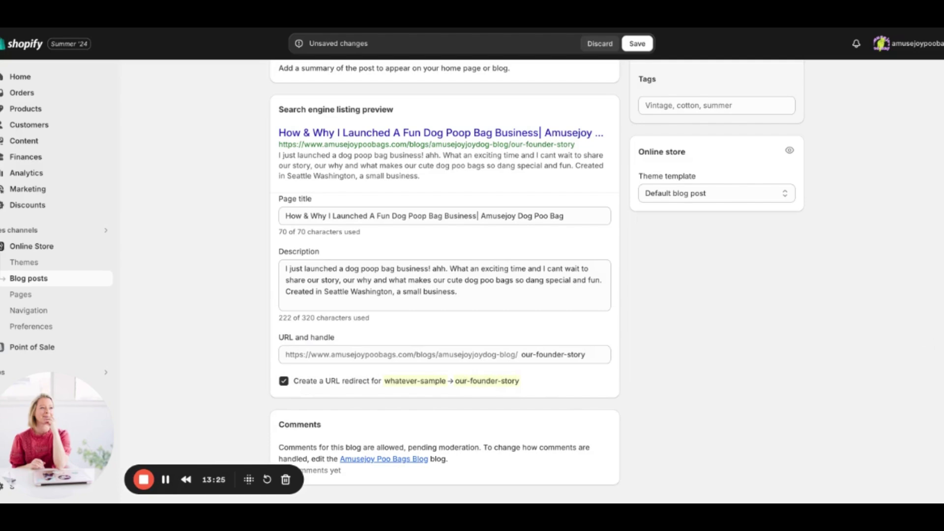
# - Add the amusejoy poo bags dog logo as the post's featured image
pyautogui.scroll(15, 537, 280)
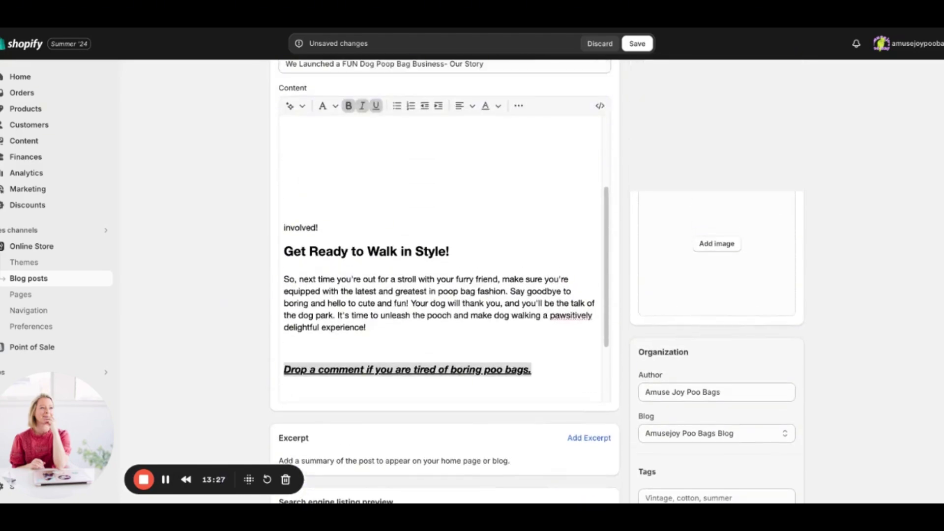
pyautogui.scroll(-5, 719, 106)
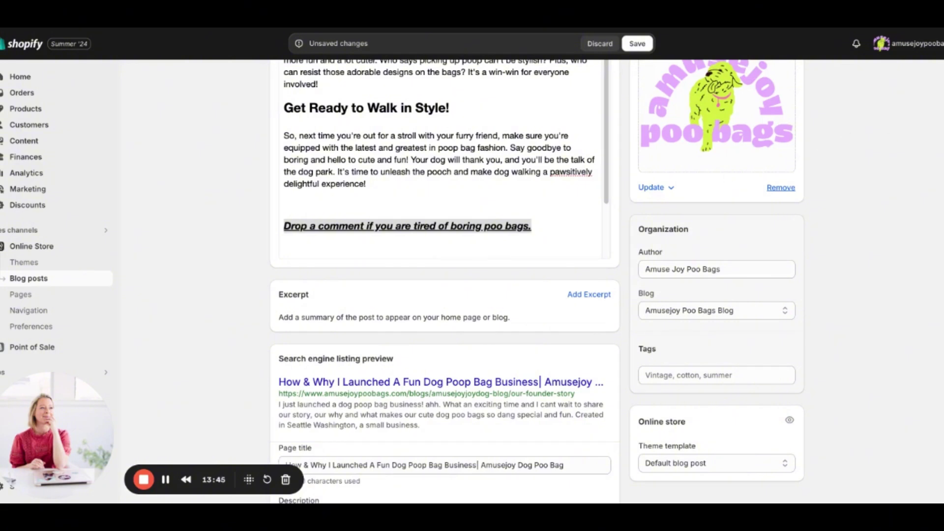
pyautogui.scroll(5, 537, 281)
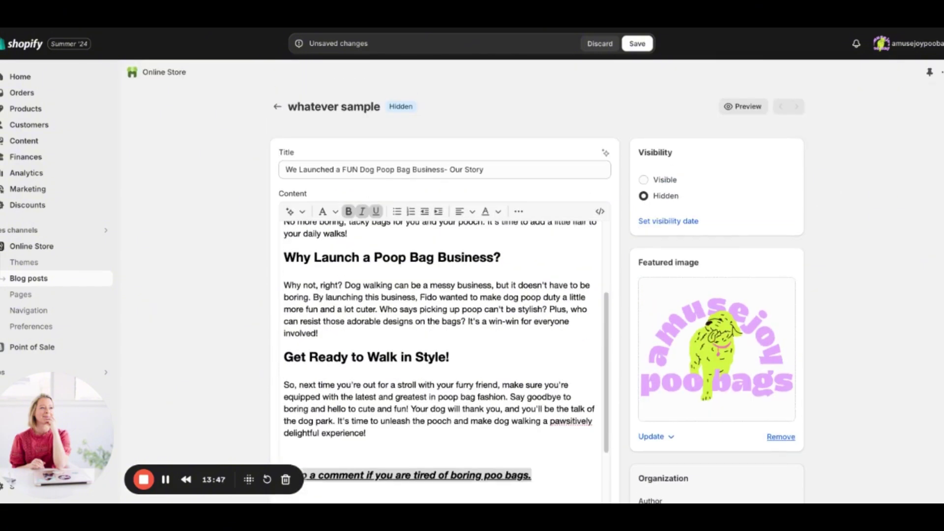
# - Check the search listing and tags of the post, leave the tags empty, and save the blog post
pyautogui.scroll(-10, 537, 282)
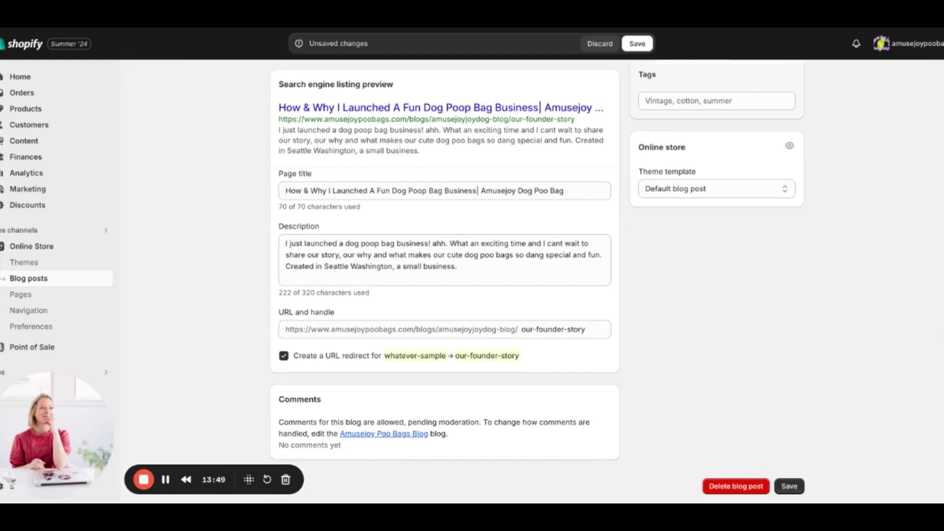
pyautogui.scroll(3, 939, 295)
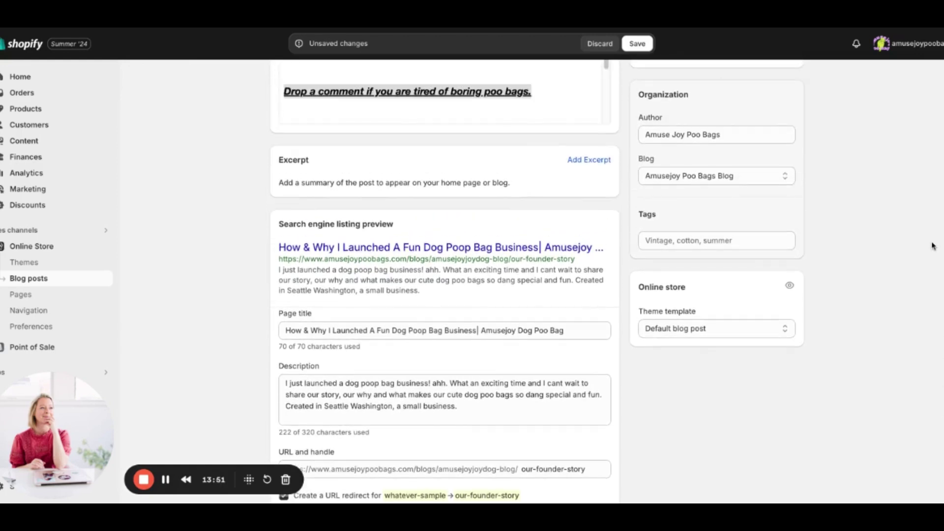
pyautogui.click(674, 241)
pyautogui.click(878, 263)
pyautogui.scroll(-3, 538, 282)
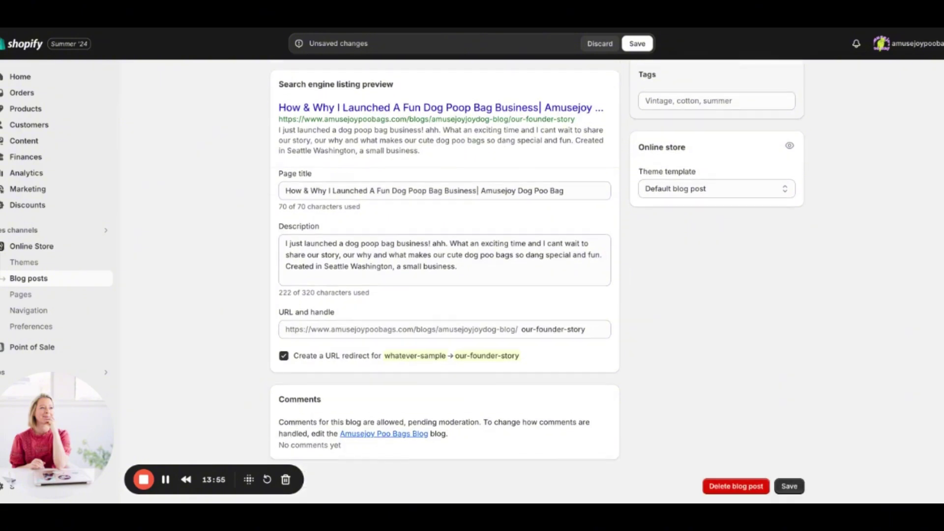
pyautogui.click(789, 486)
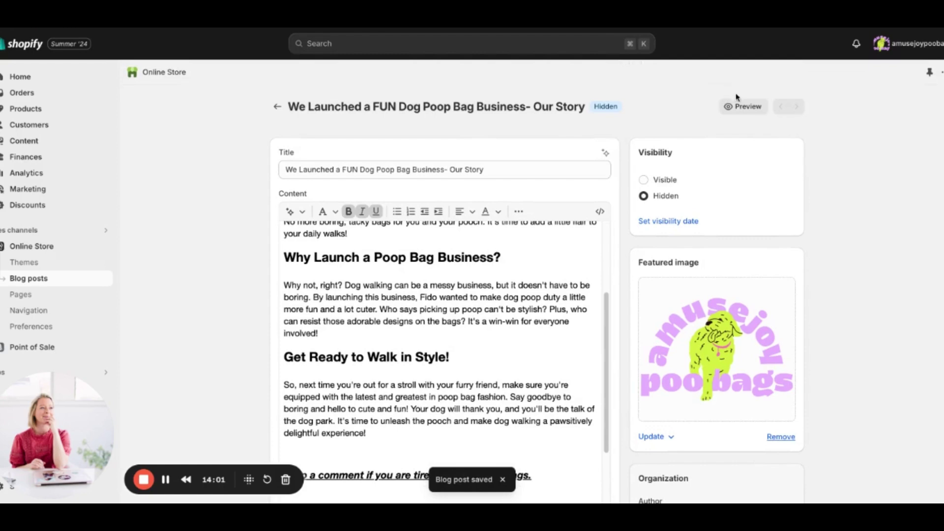
# - Preview the saved blog post and review its content in the editor from the beginning
pyautogui.click(729, 108)
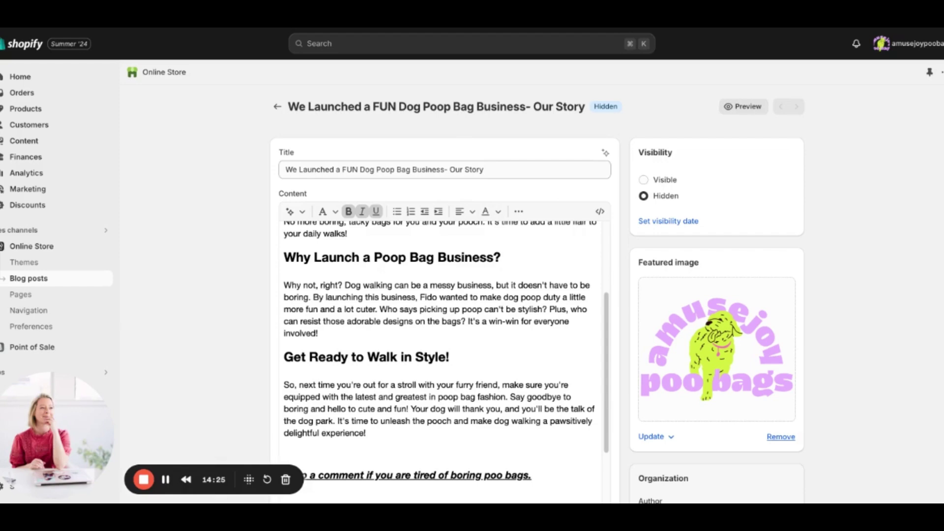
pyautogui.moveTo(609, 311); pyautogui.dragTo(618, 205)
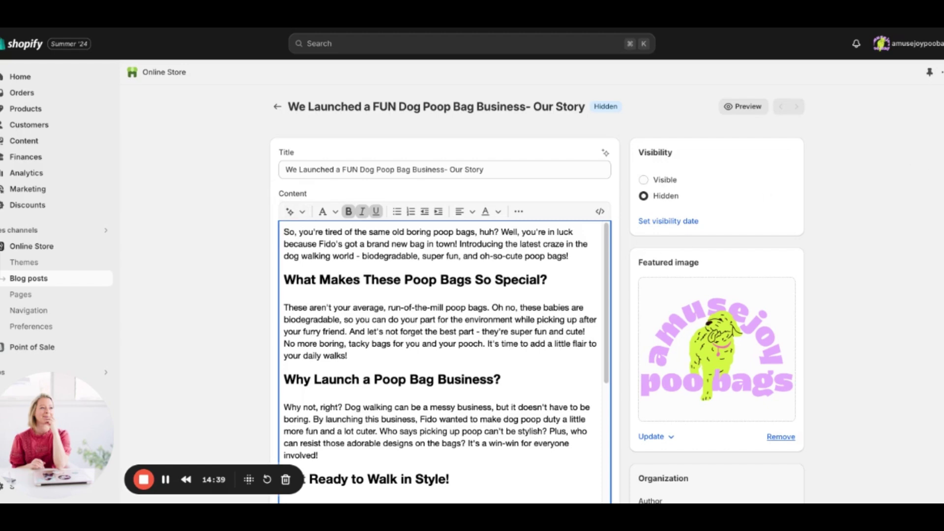
# - Set the blog post's visibility to Visible and save the post
pyautogui.scroll(-3, 647, 182)
pyautogui.scroll(2, 647, 182)
pyautogui.click(644, 170)
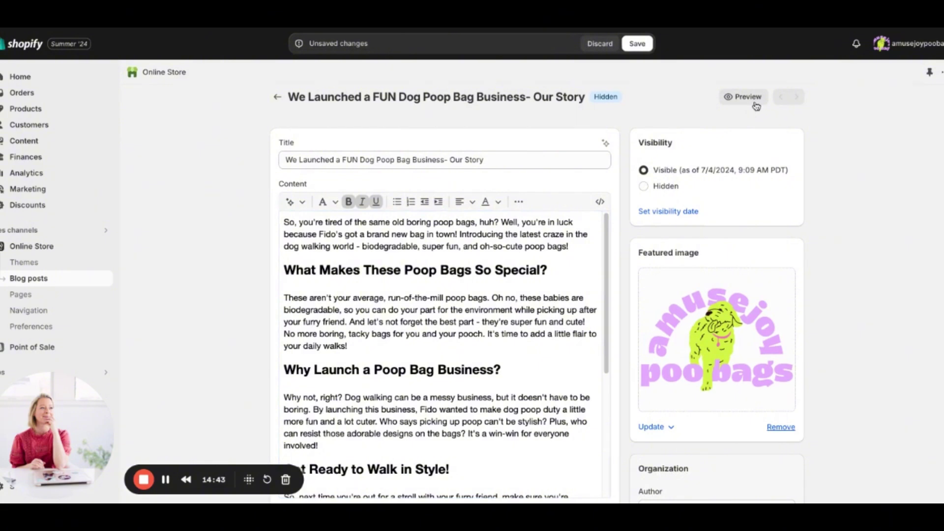
pyautogui.click(639, 44)
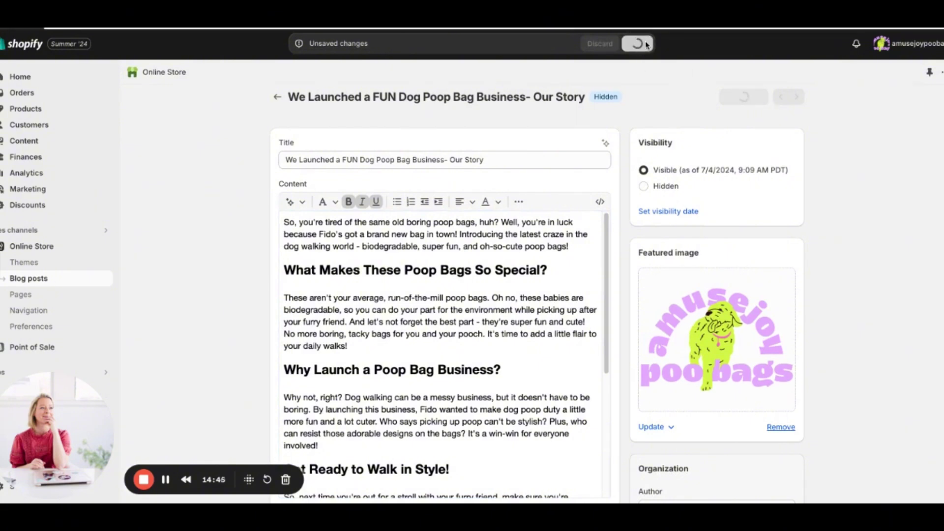
# - Schedule the blog post to become visible on 7/4/2024 at 9:30 AM PDT, check its remaining settings, and save it
pyautogui.click(683, 212)
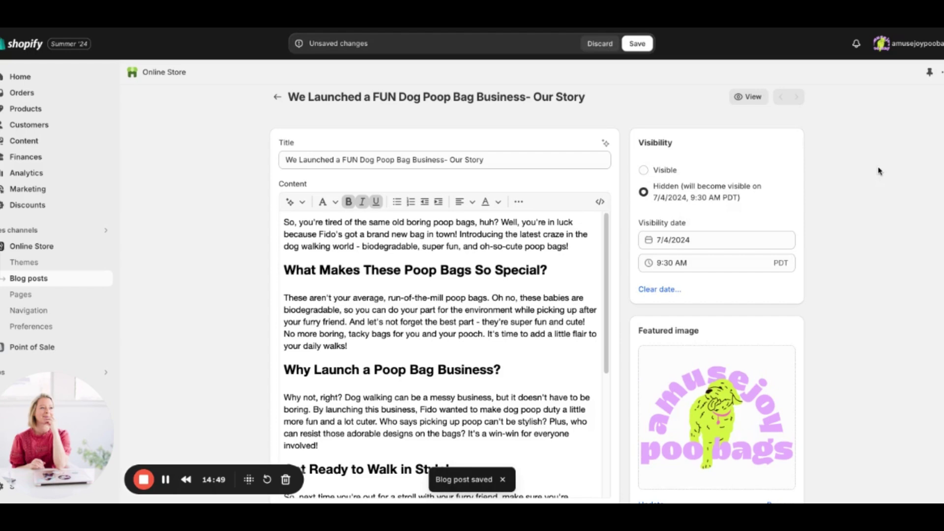
pyautogui.scroll(-5, 880, 170)
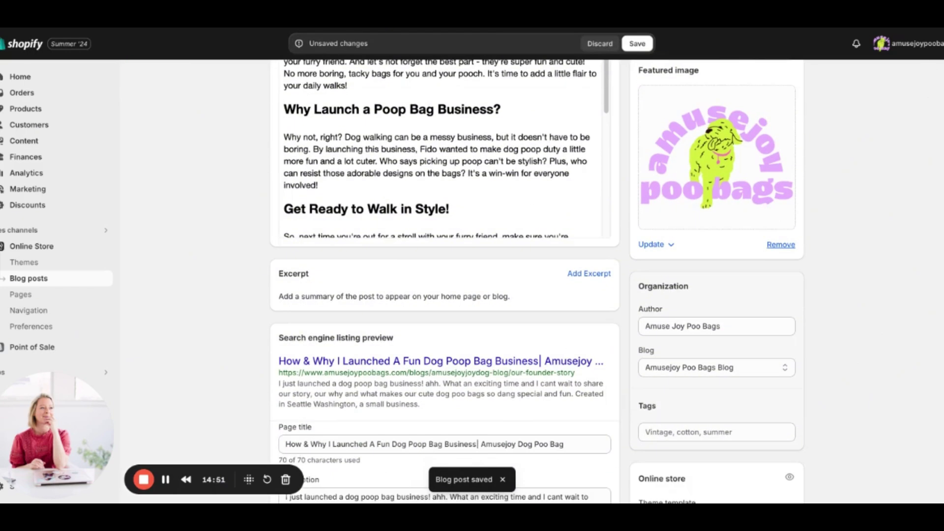
pyautogui.scroll(-3, 942, 296)
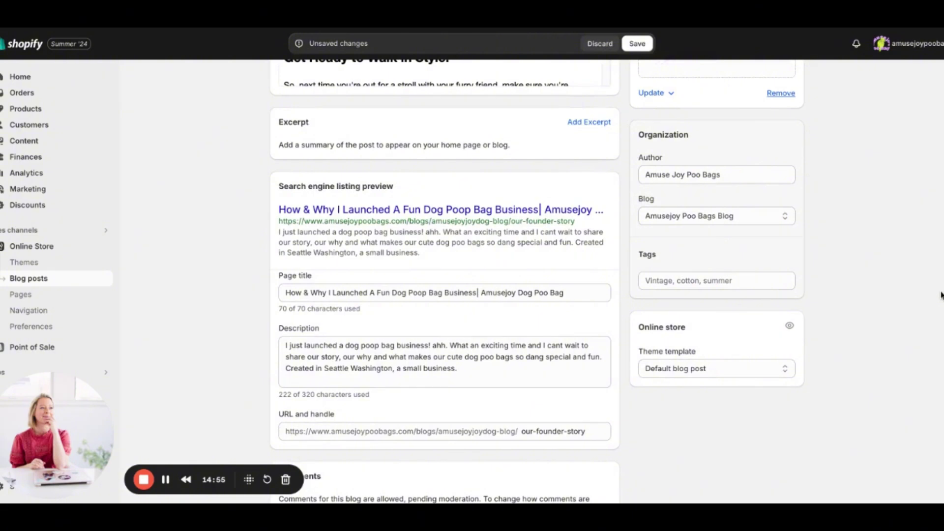
pyautogui.scroll(-2, 942, 295)
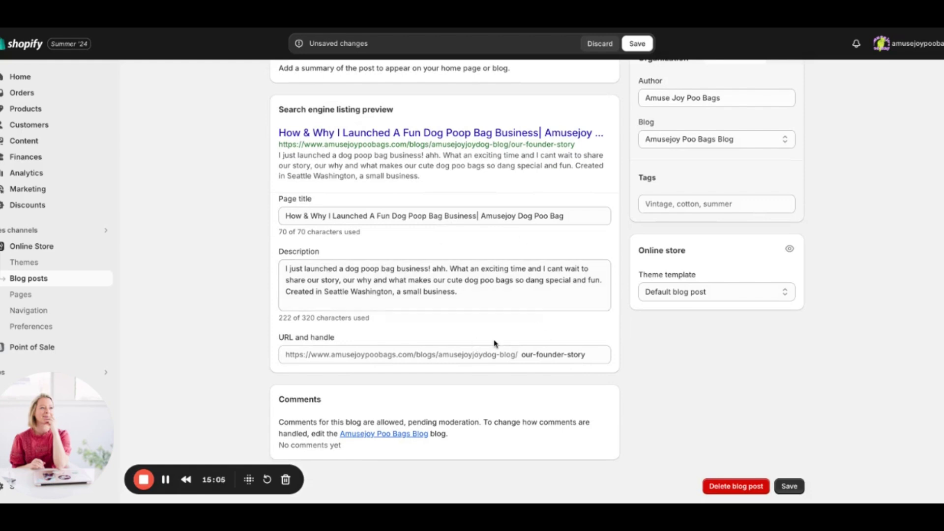
pyautogui.click(790, 487)
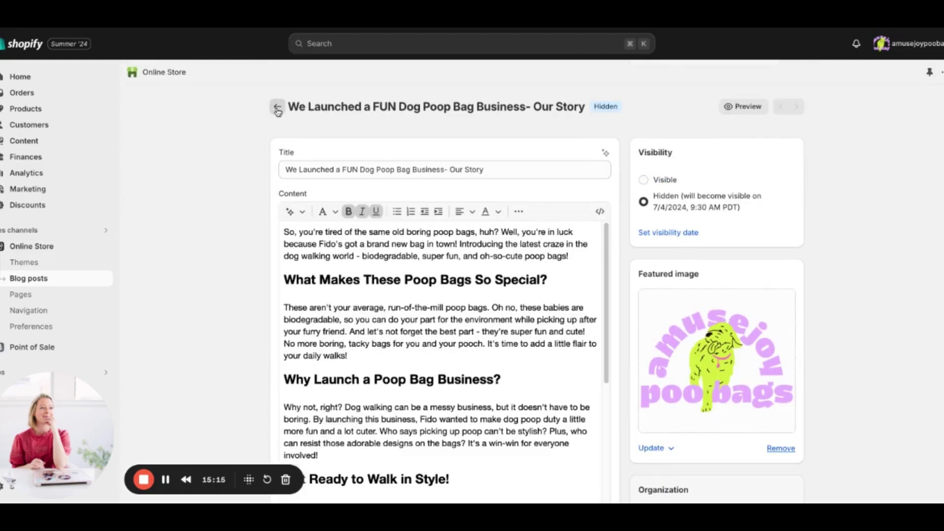
# - Return to the blog posts list, view the blank new-post form without creating a post, and open comment management
pyautogui.click(275, 106)
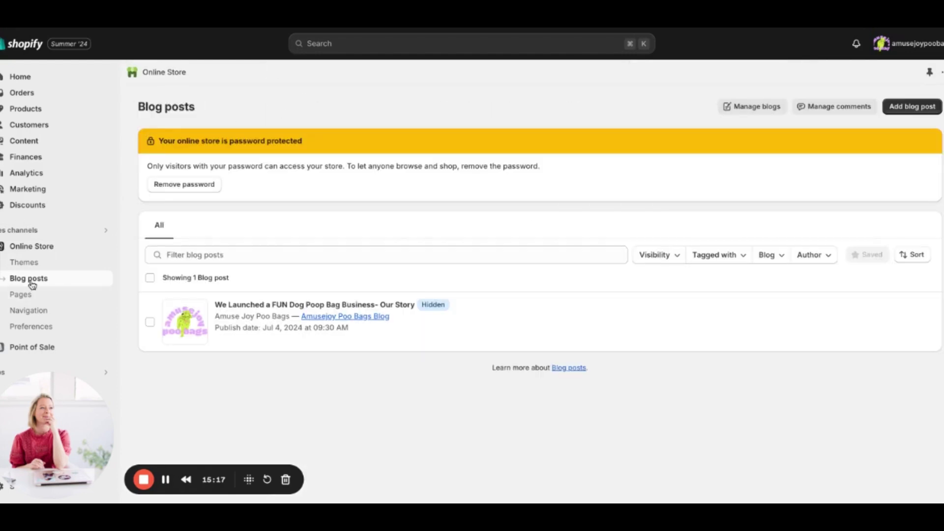
pyautogui.click(916, 108)
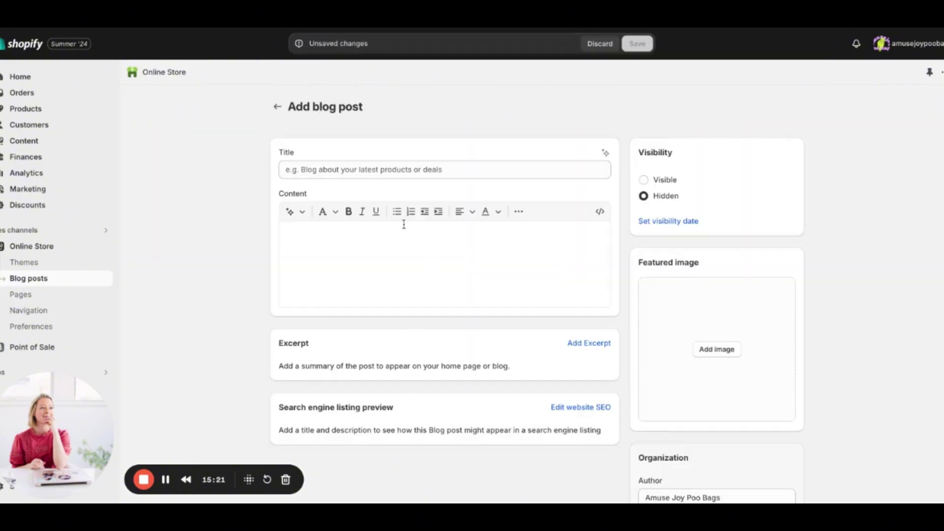
pyautogui.click(277, 107)
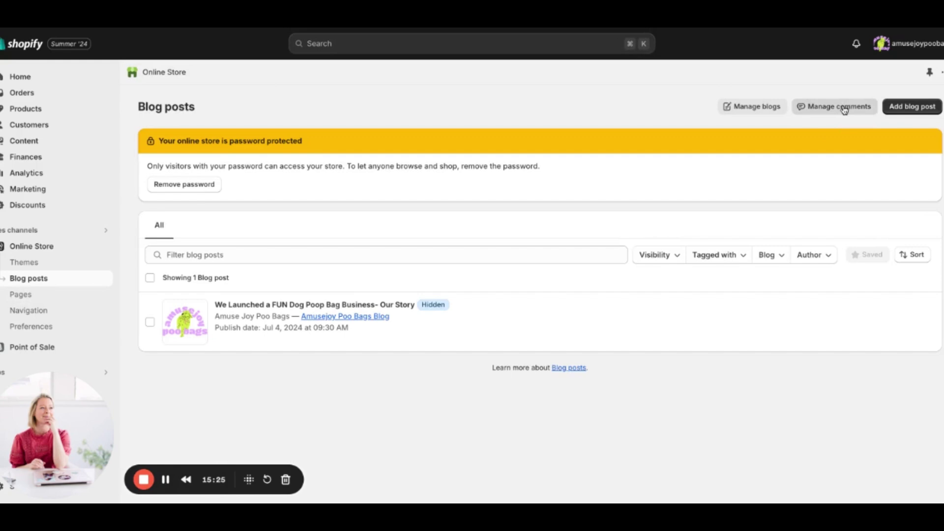
pyautogui.click(844, 110)
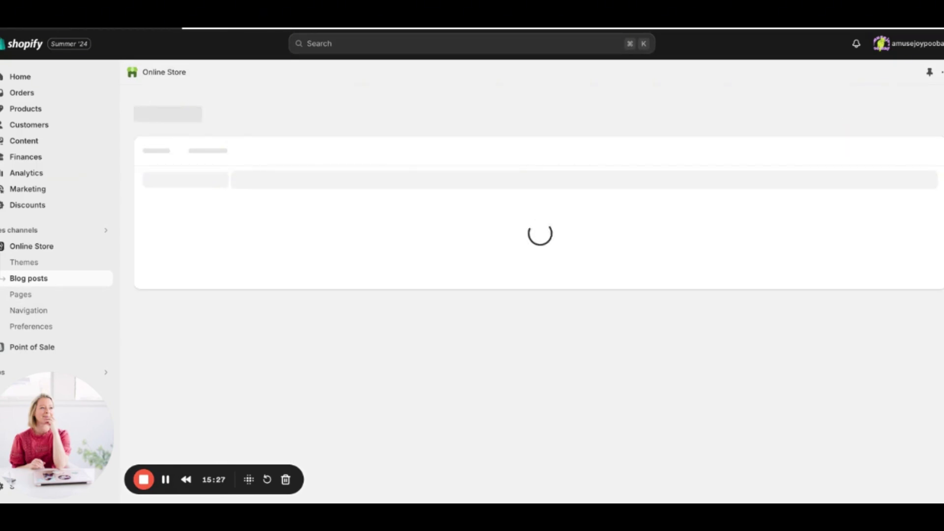